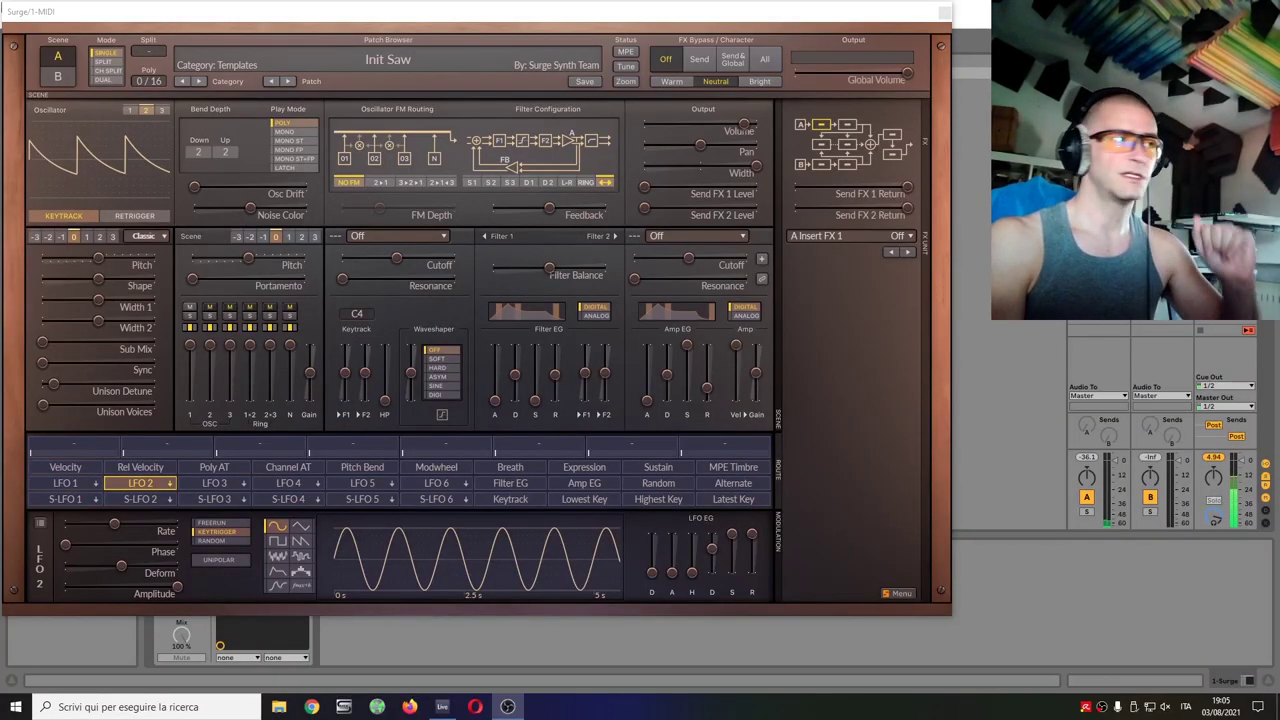
Load the Init Karplus-Strong template from the Templates list, replacing Init Saw.
{"action": "left_click", "coordinate": [395, 62]}
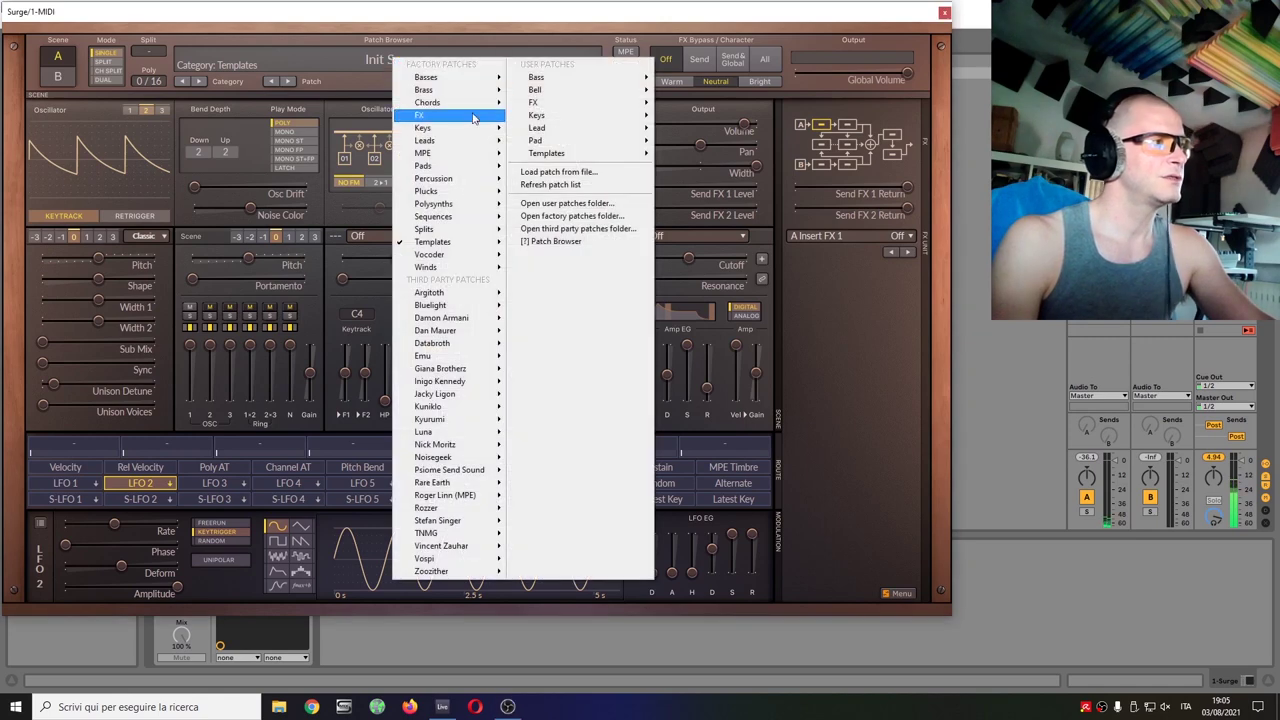
{"action": "mouse_move", "coordinate": [468, 249]}
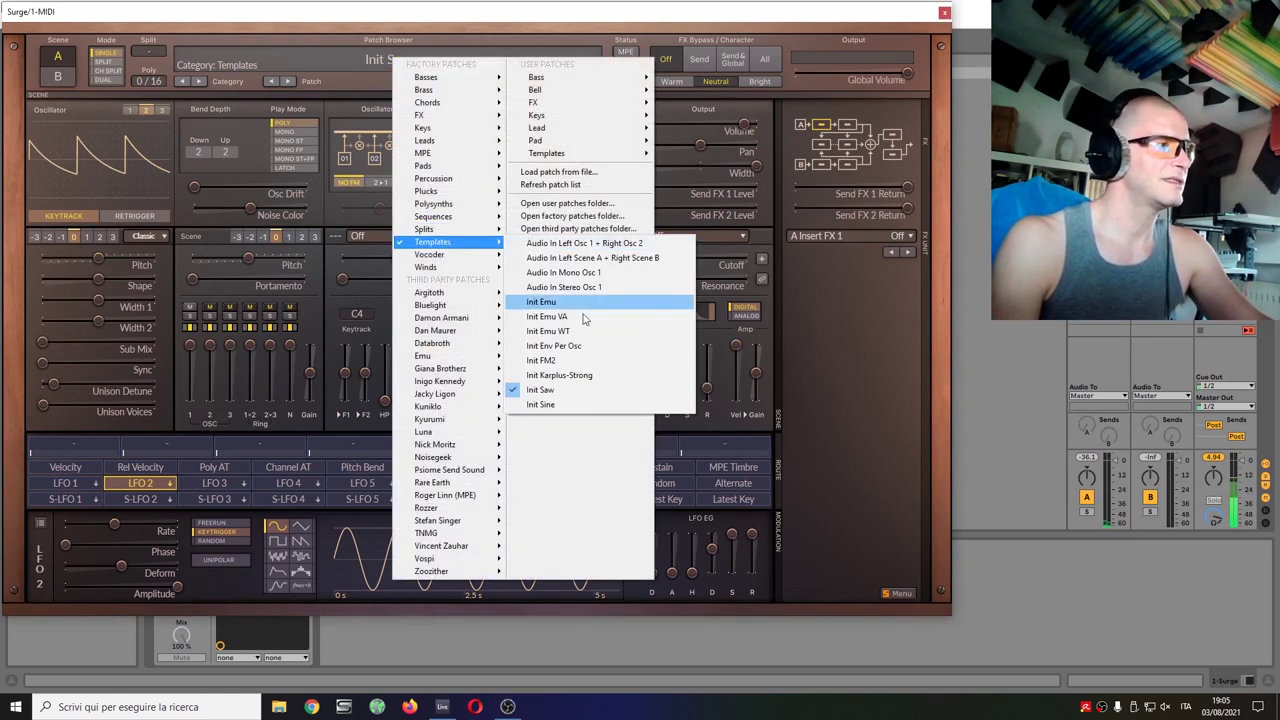
{"action": "left_click", "coordinate": [570, 379]}
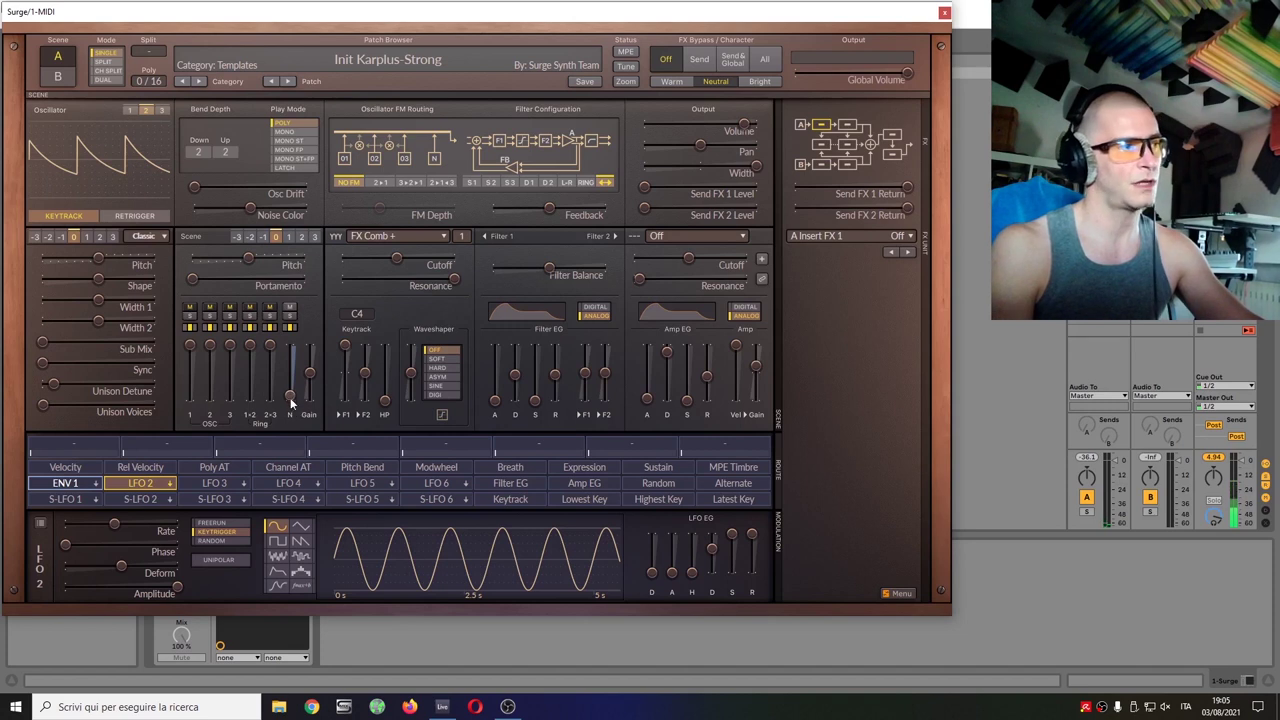
Reduce ENV 1's modulation of Noise, then set its attack to 0.638 s and decay to 1.203 s.
{"action": "left_click", "coordinate": [60, 483]}
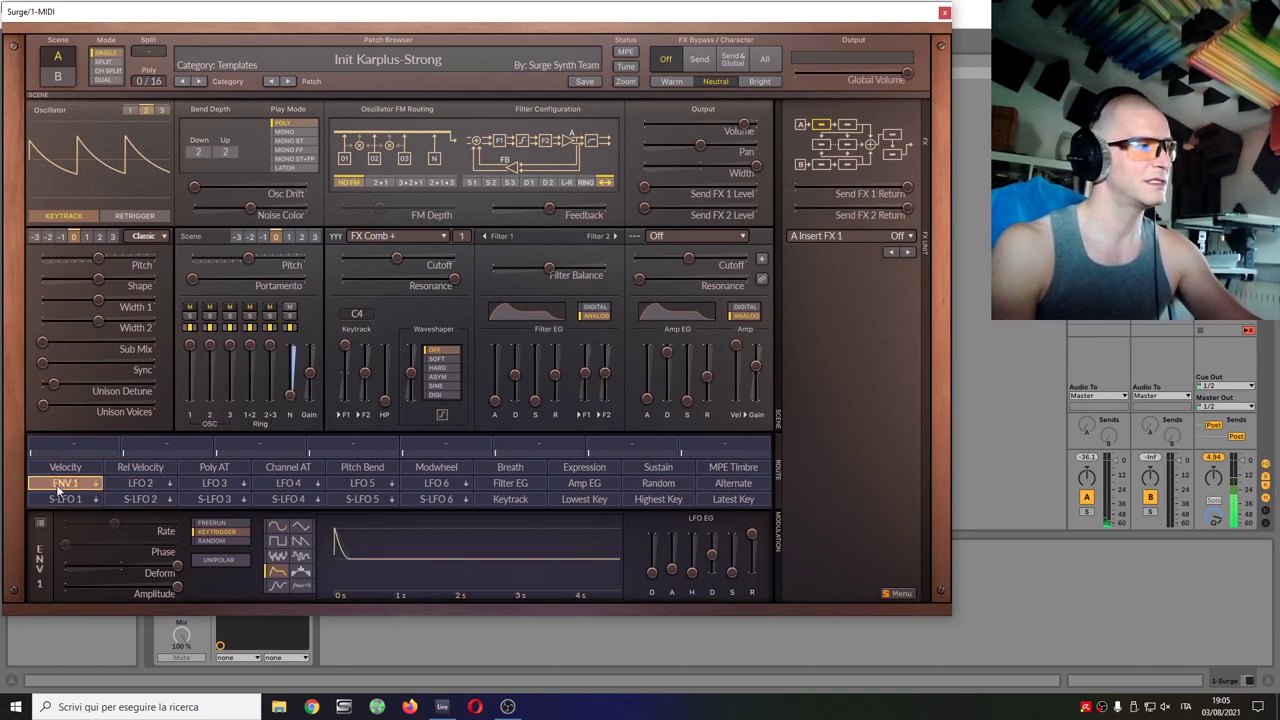
{"action": "left_click_drag", "start_coordinate": [289, 399], "coordinate": [290, 368]}
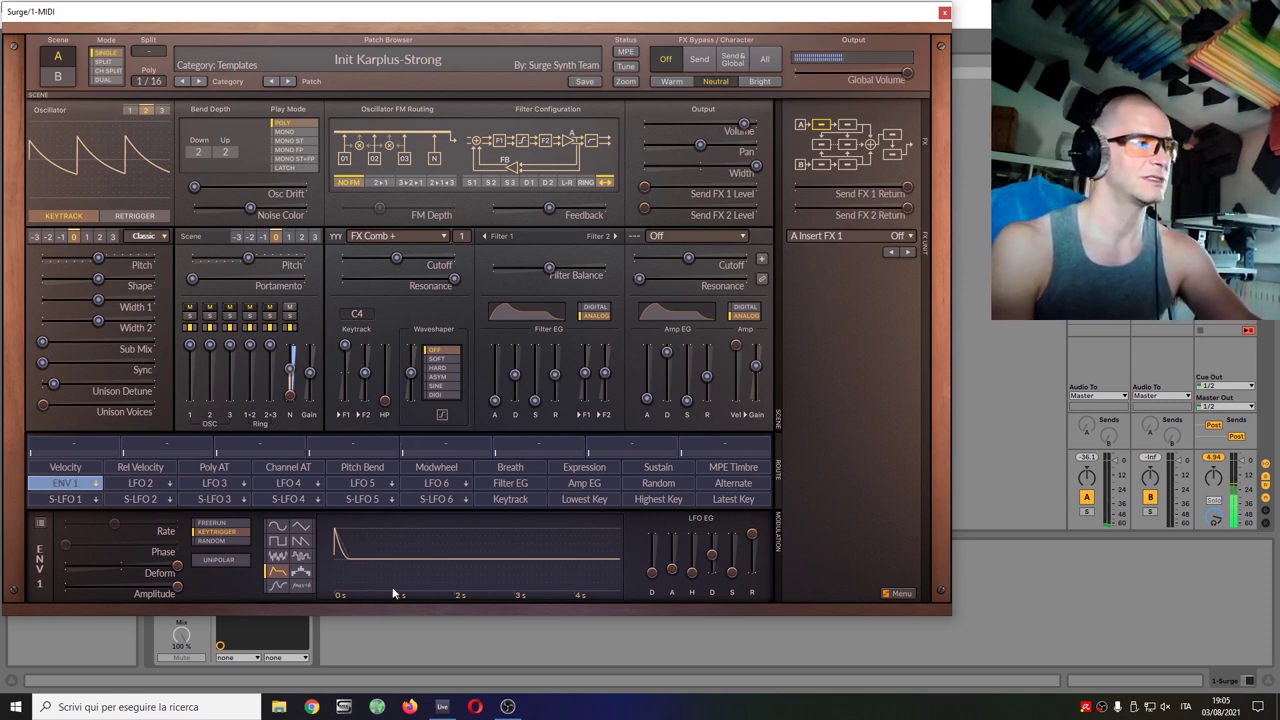
{"action": "left_click_drag", "start_coordinate": [713, 556], "coordinate": [713, 566]}
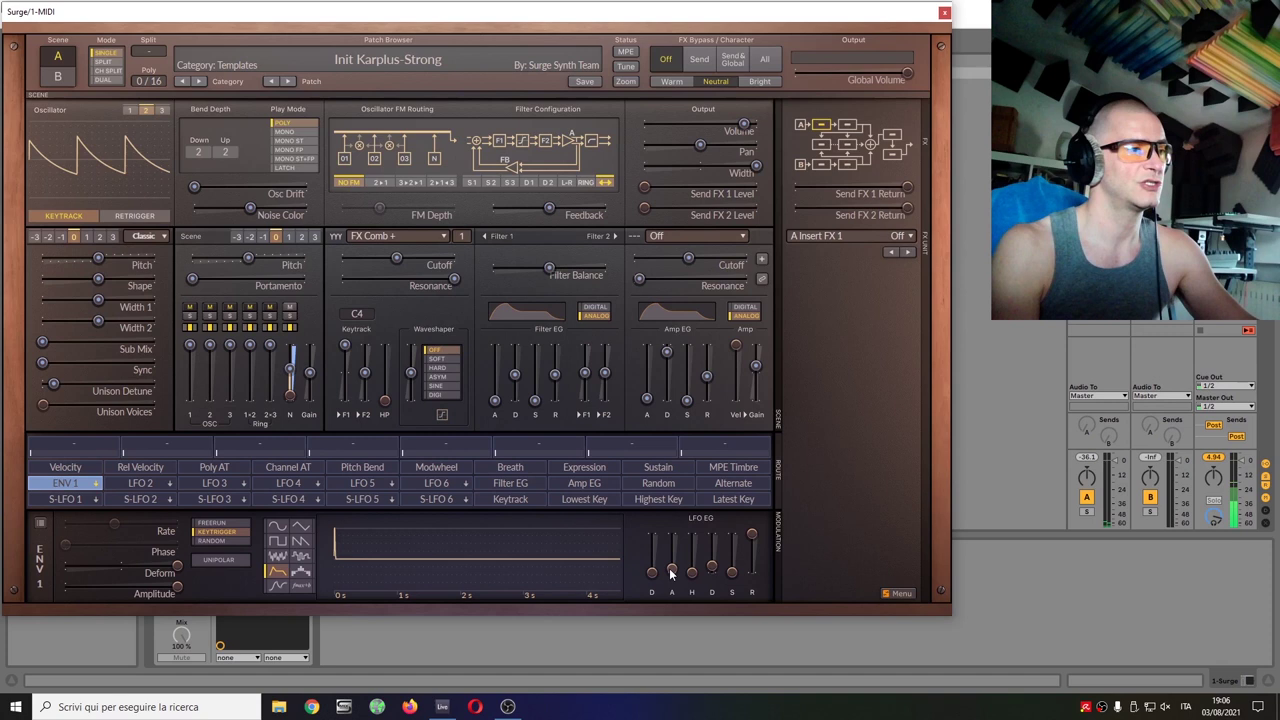
{"action": "left_click_drag", "start_coordinate": [670, 574], "coordinate": [670, 549]}
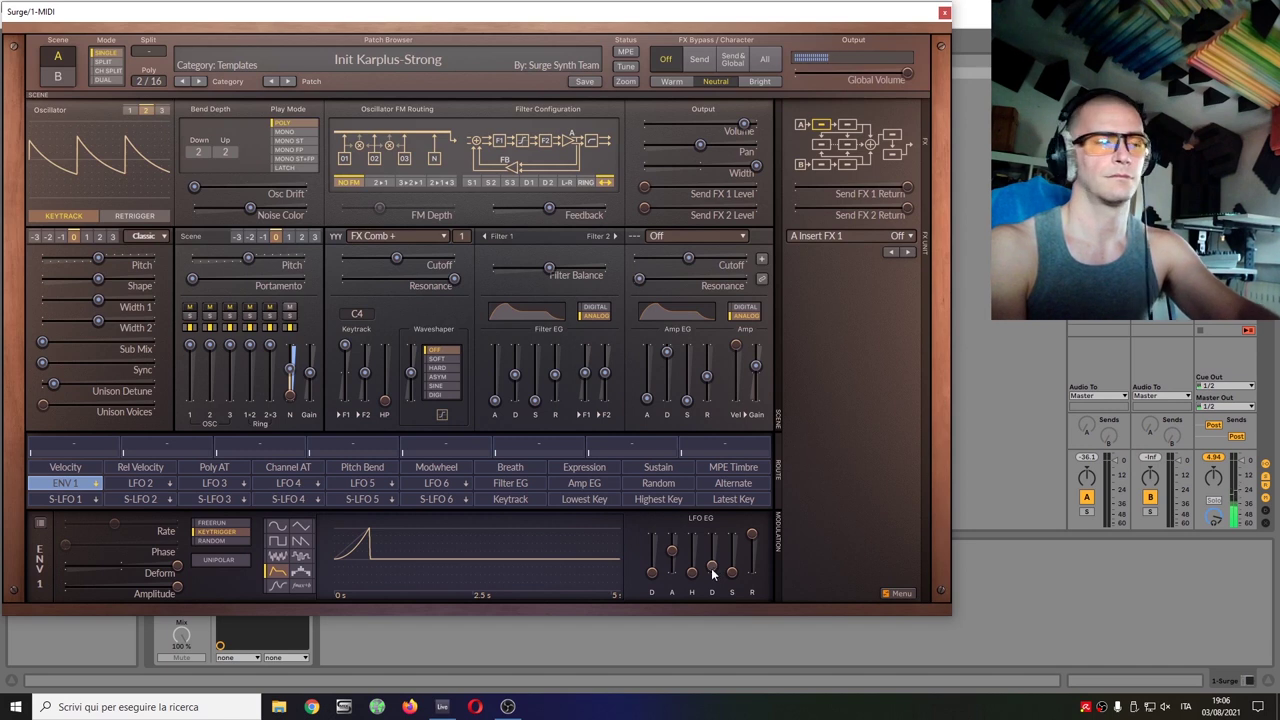
{"action": "left_click_drag", "start_coordinate": [713, 574], "coordinate": [713, 547]}
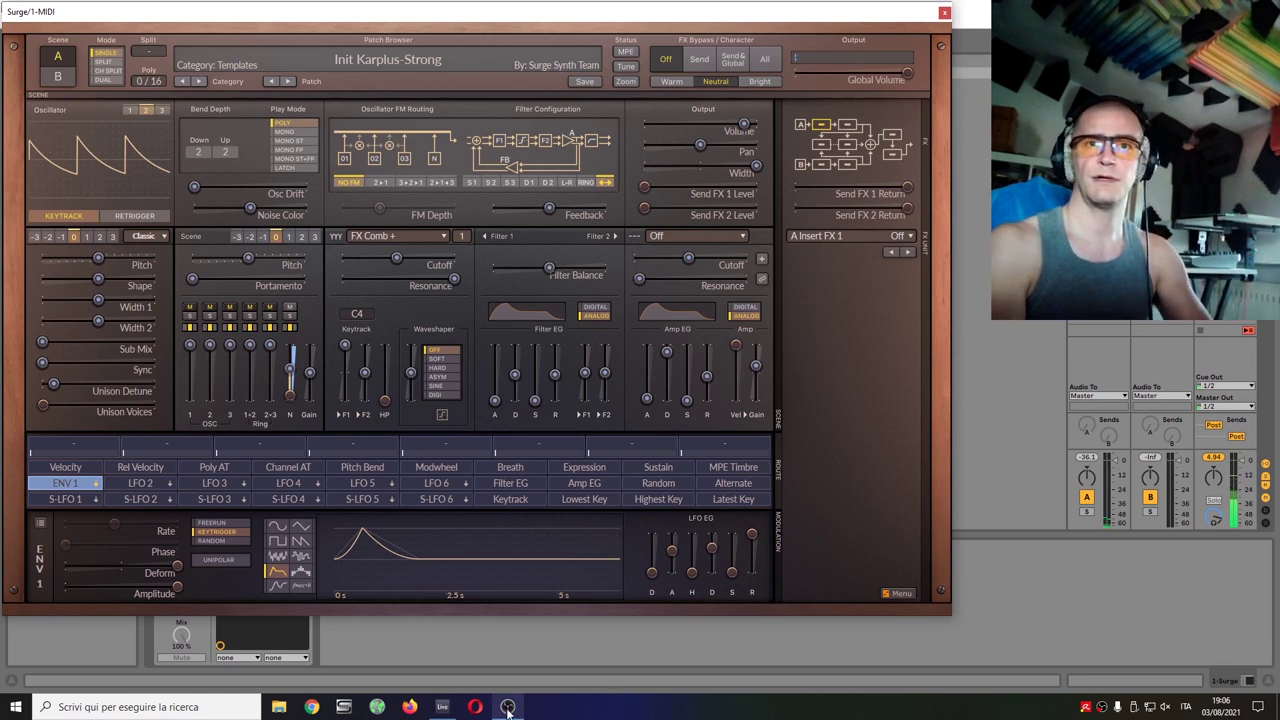
{"action": "mouse_move", "coordinate": [508, 708]}
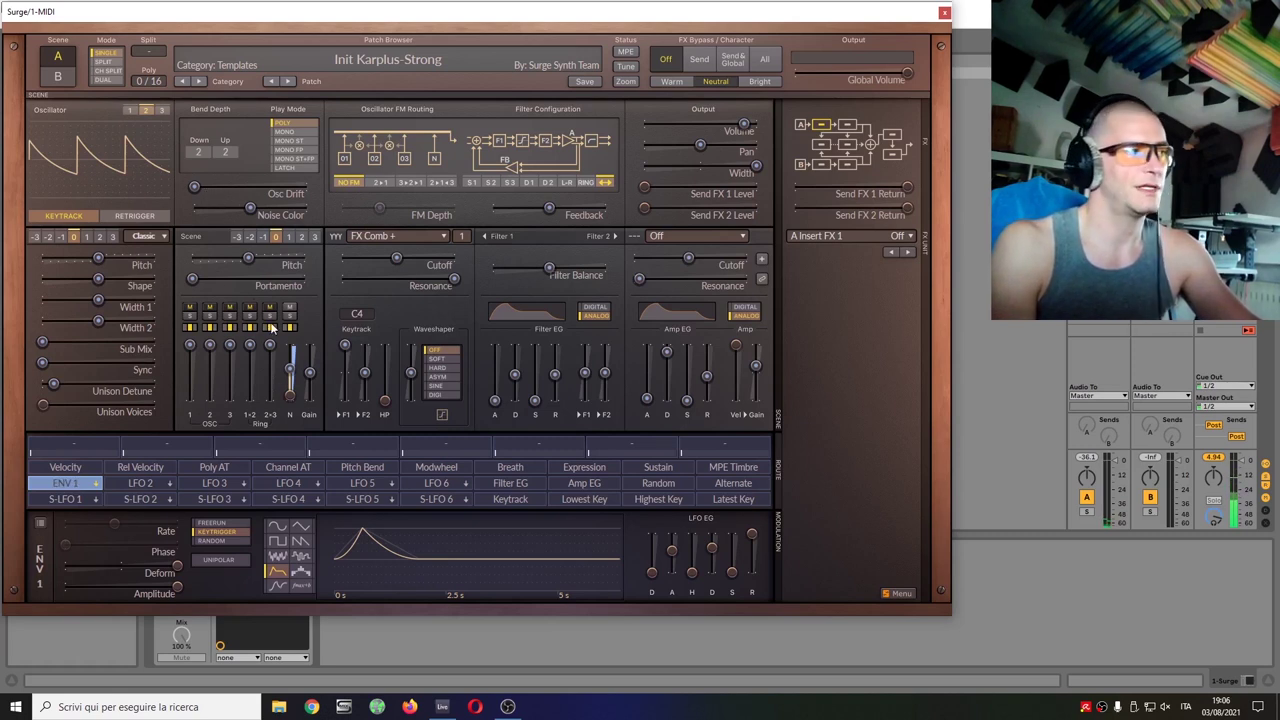
Leave ENV 1 modulation mode and set the envelope to instant attack with a short decay.
{"action": "left_click", "coordinate": [70, 485]}
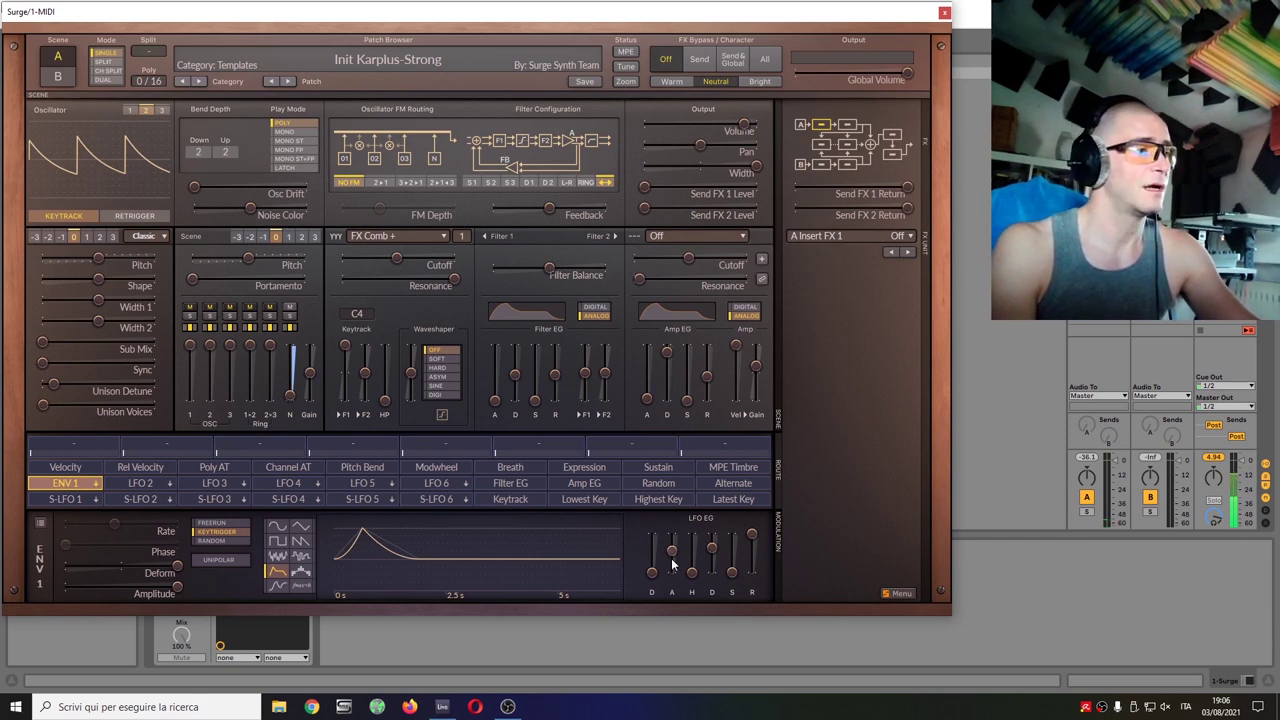
{"action": "left_click_drag", "start_coordinate": [672, 550], "coordinate": [672, 572]}
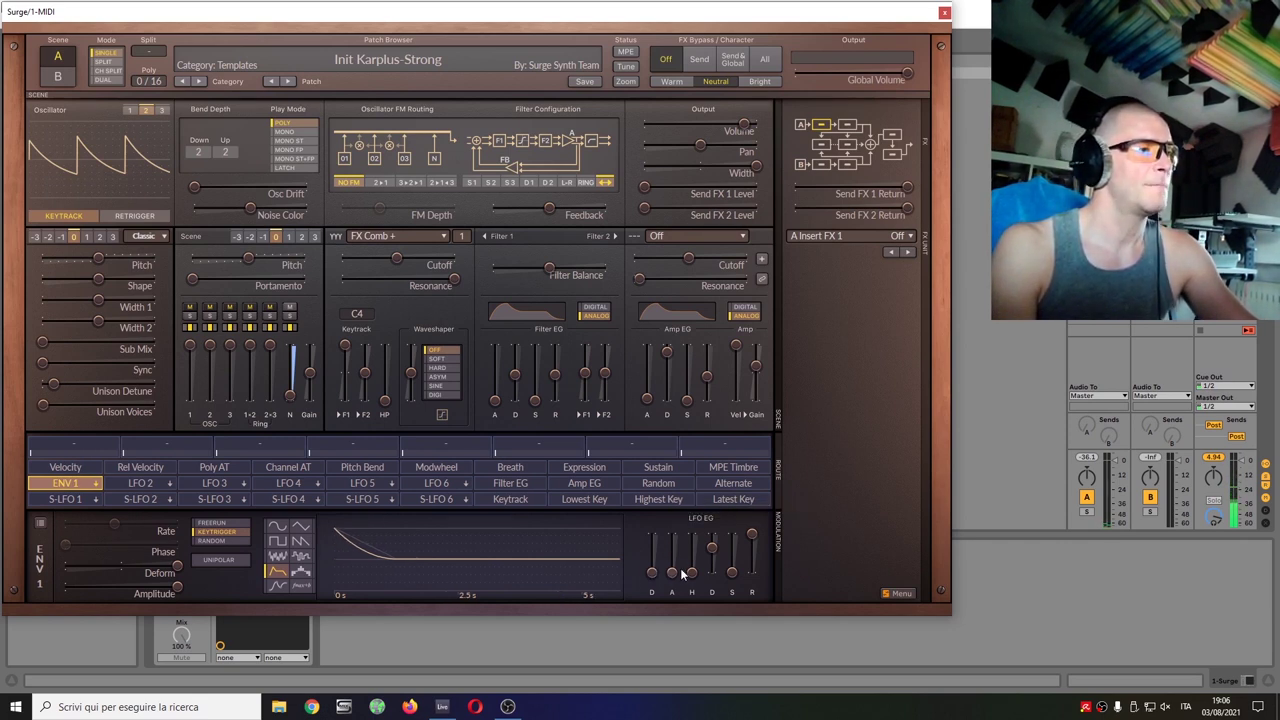
{"action": "left_click_drag", "start_coordinate": [712, 549], "coordinate": [713, 557]}
Set Noise Color to 52.14 %.
{"action": "left_click_drag", "start_coordinate": [258, 215], "coordinate": [260, 215]}
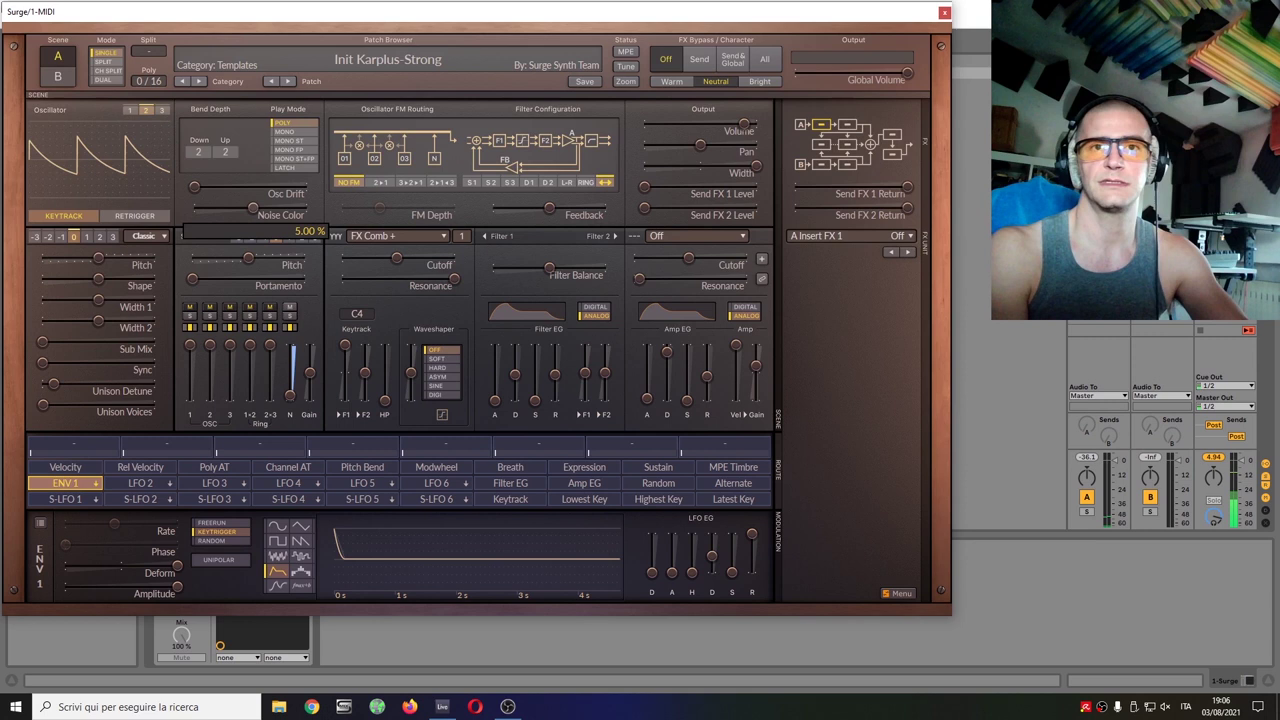
{"action": "left_click_drag", "start_coordinate": [260, 215], "coordinate": [280, 215]}
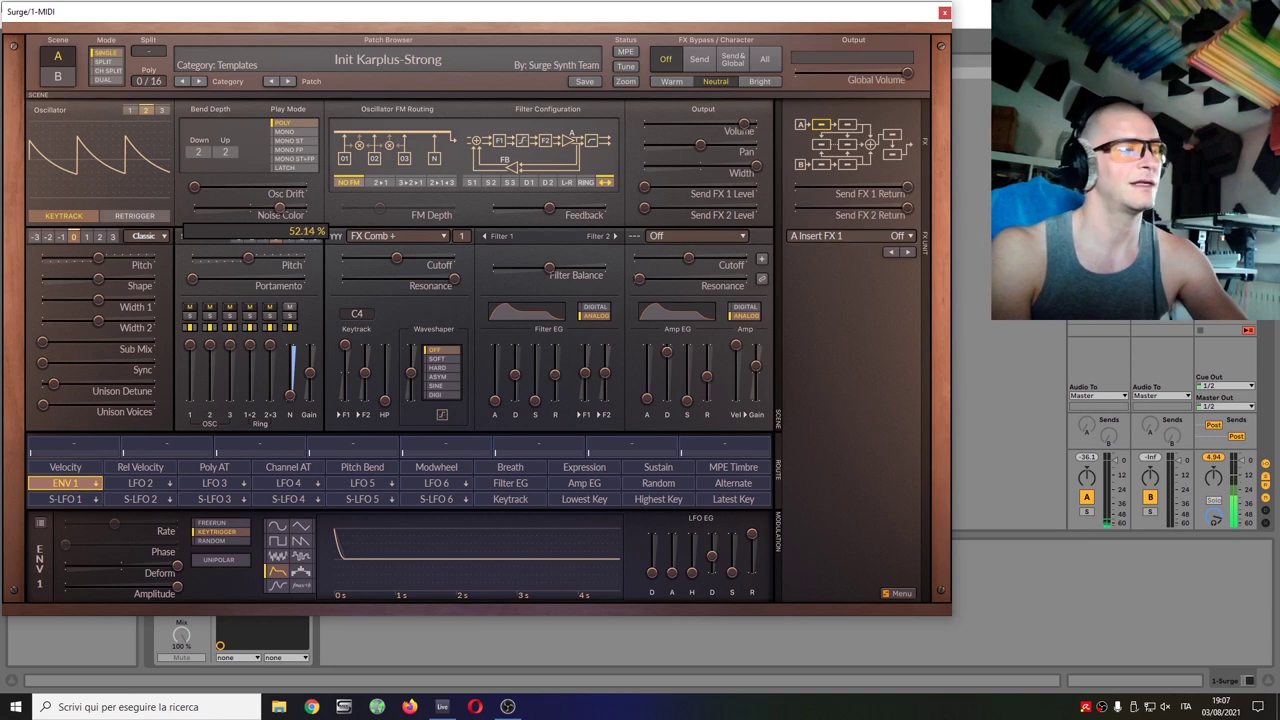
{"action": "left_click_drag", "start_coordinate": [280, 215], "coordinate": [206, 211]}
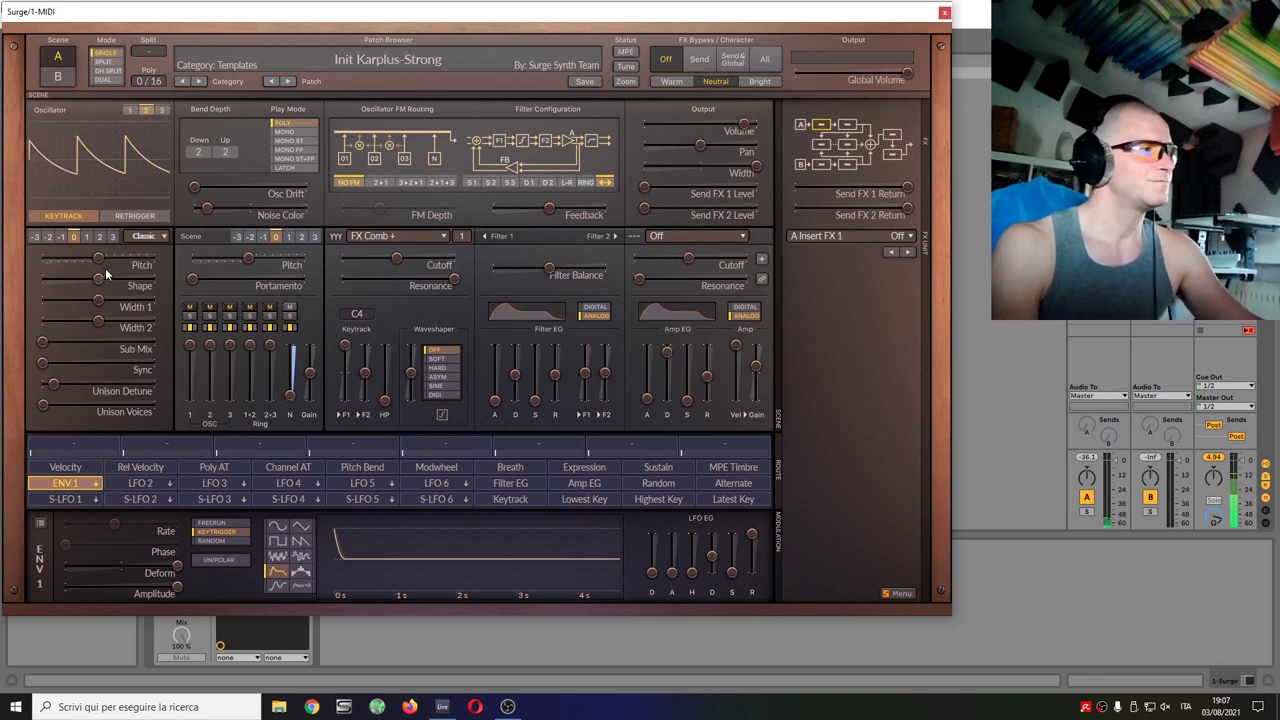
Set the Filter 1 type to Off and bring up the oscillator type selector.
{"action": "left_click", "coordinate": [443, 238]}
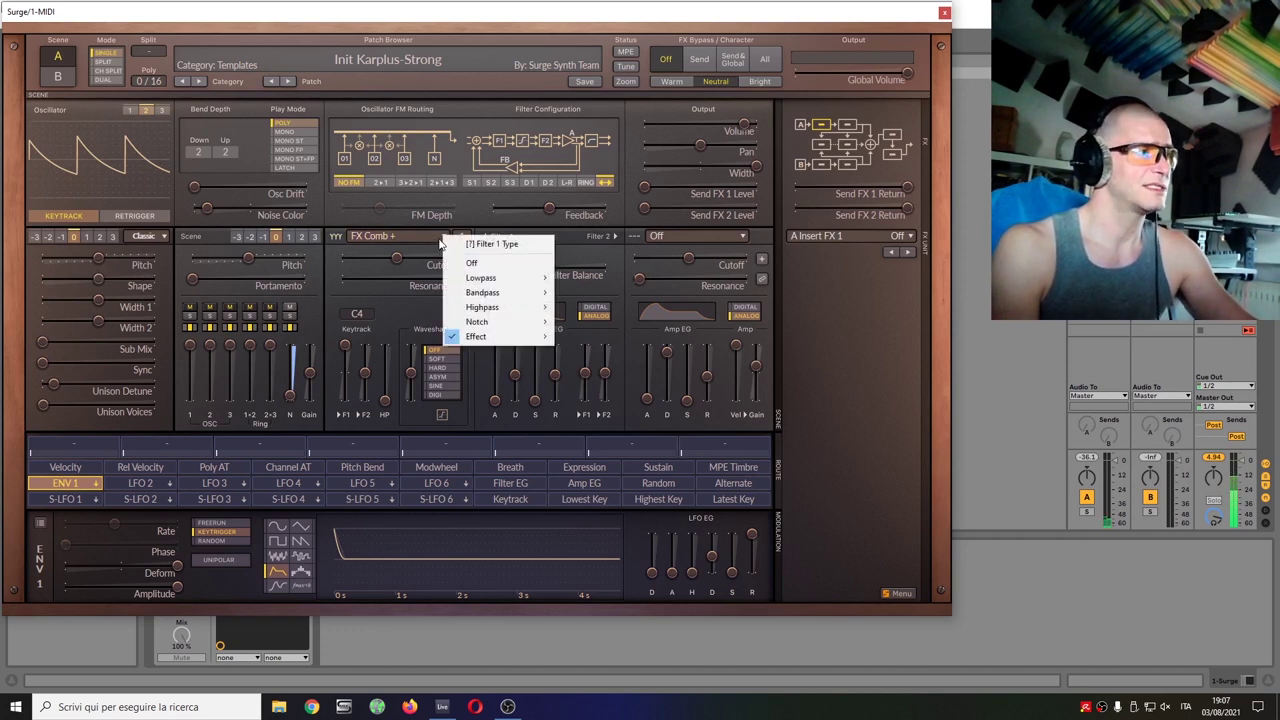
{"action": "left_click", "coordinate": [486, 264]}
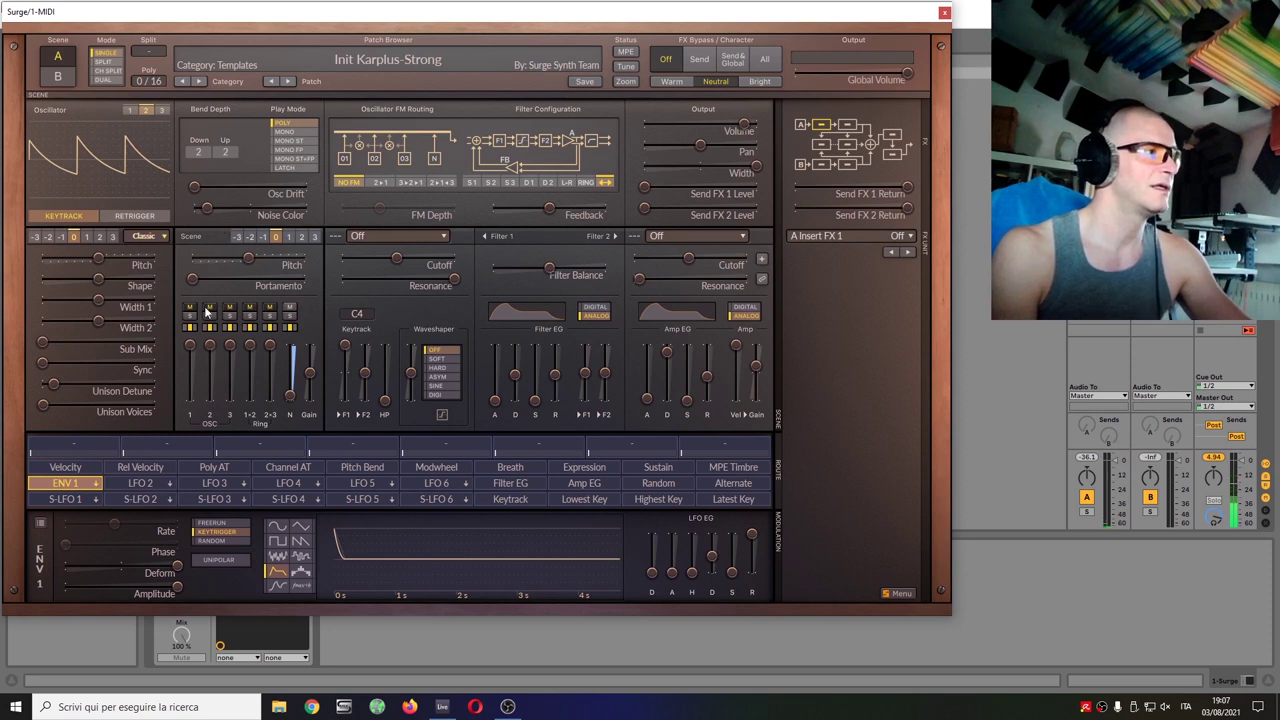
{"action": "left_click", "coordinate": [157, 237]}
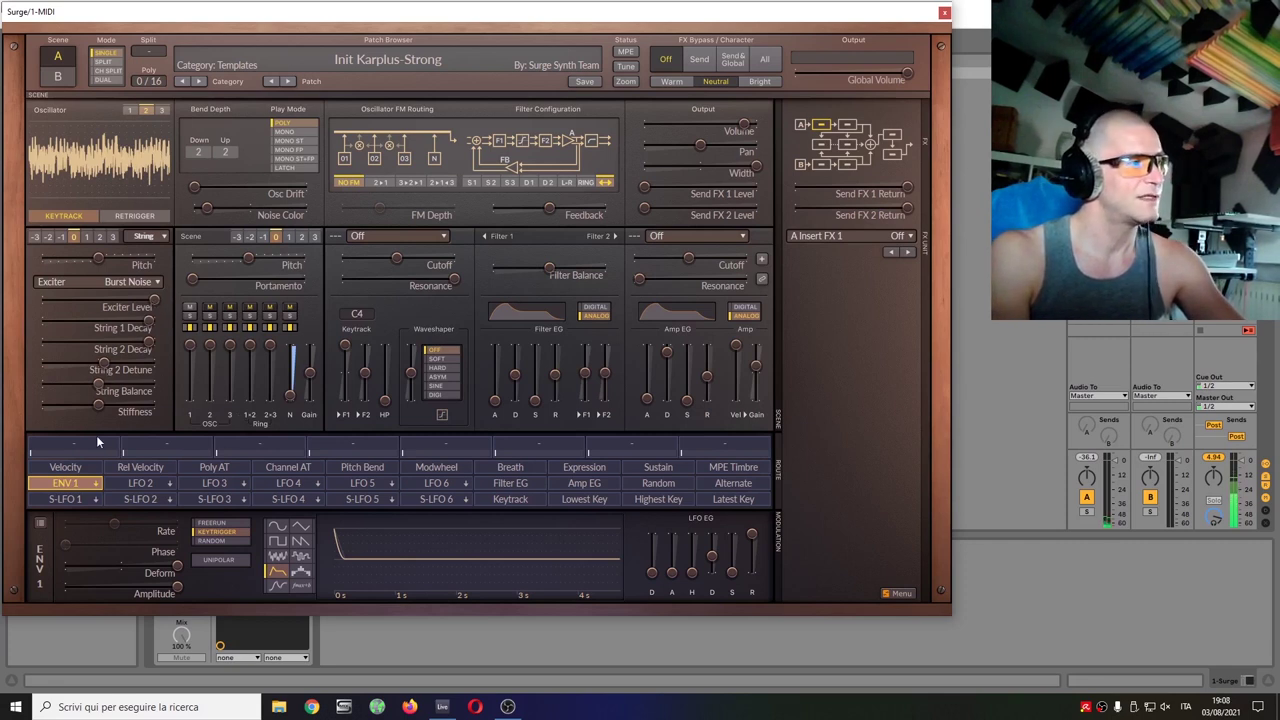
Keep Burst Noise as the exciter and raise String 1 Decay to 97.50 %.
{"action": "left_click", "coordinate": [135, 282]}
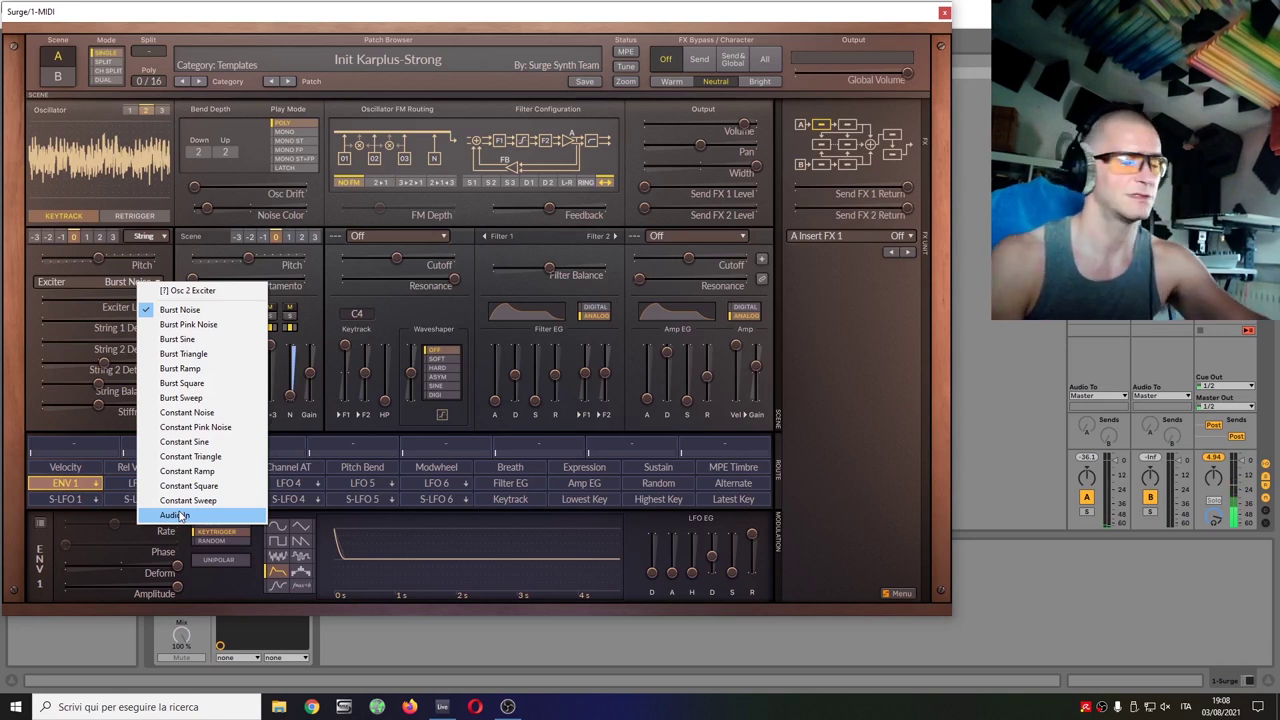
{"action": "left_click", "coordinate": [45, 262]}
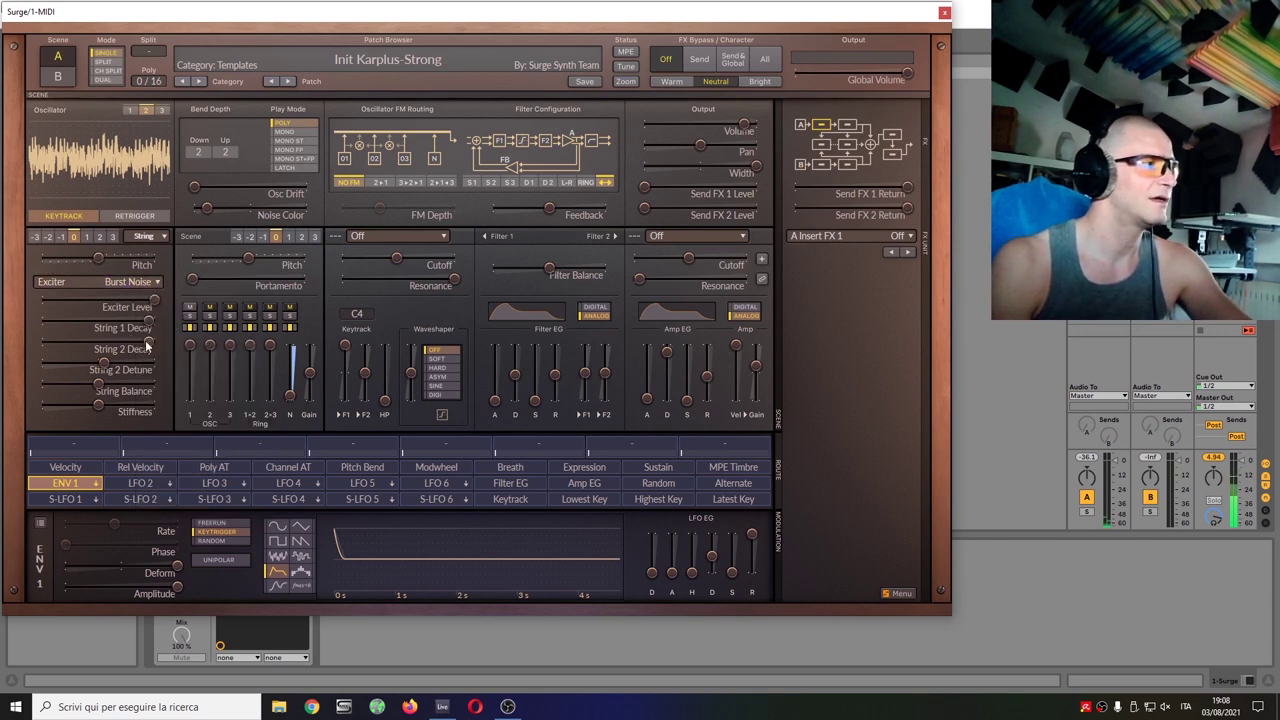
{"action": "left_click_drag", "start_coordinate": [148, 322], "coordinate": [152, 323]}
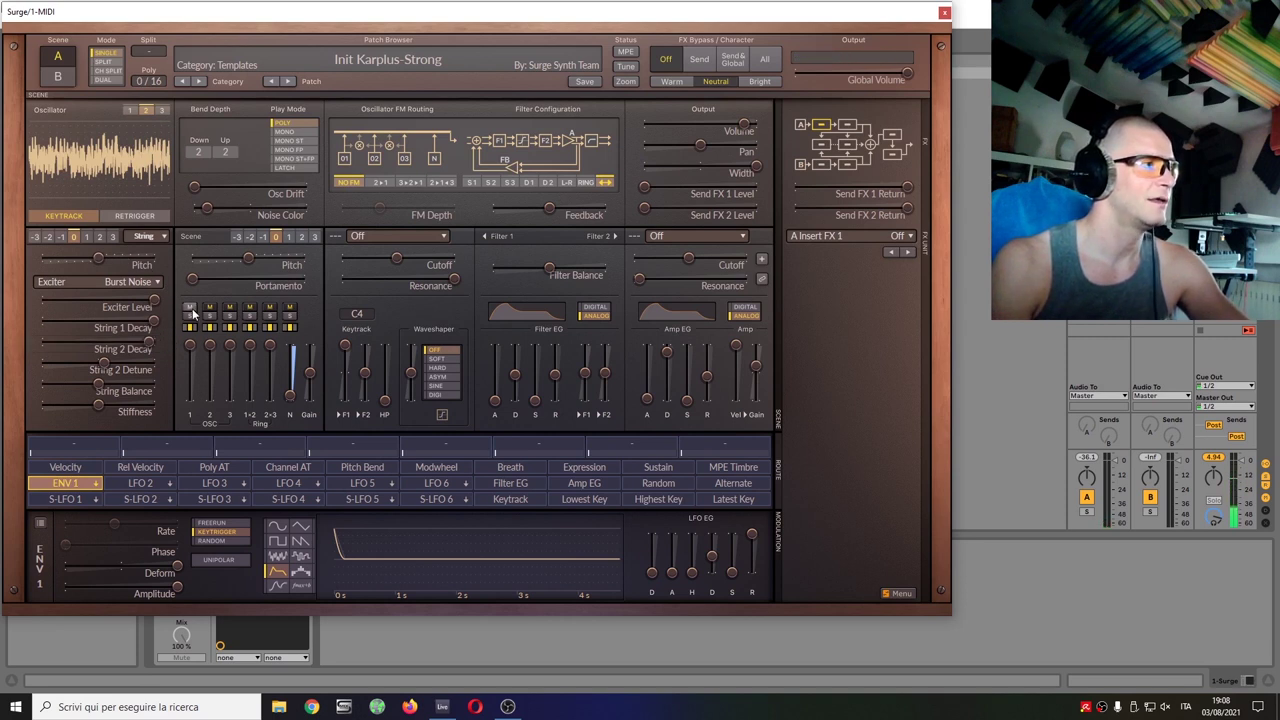
On oscillator 2, set String 1 Decay to 66.96 %, detune 5.71 cents, and adjust string balance and decays.
{"action": "left_click", "coordinate": [130, 110]}
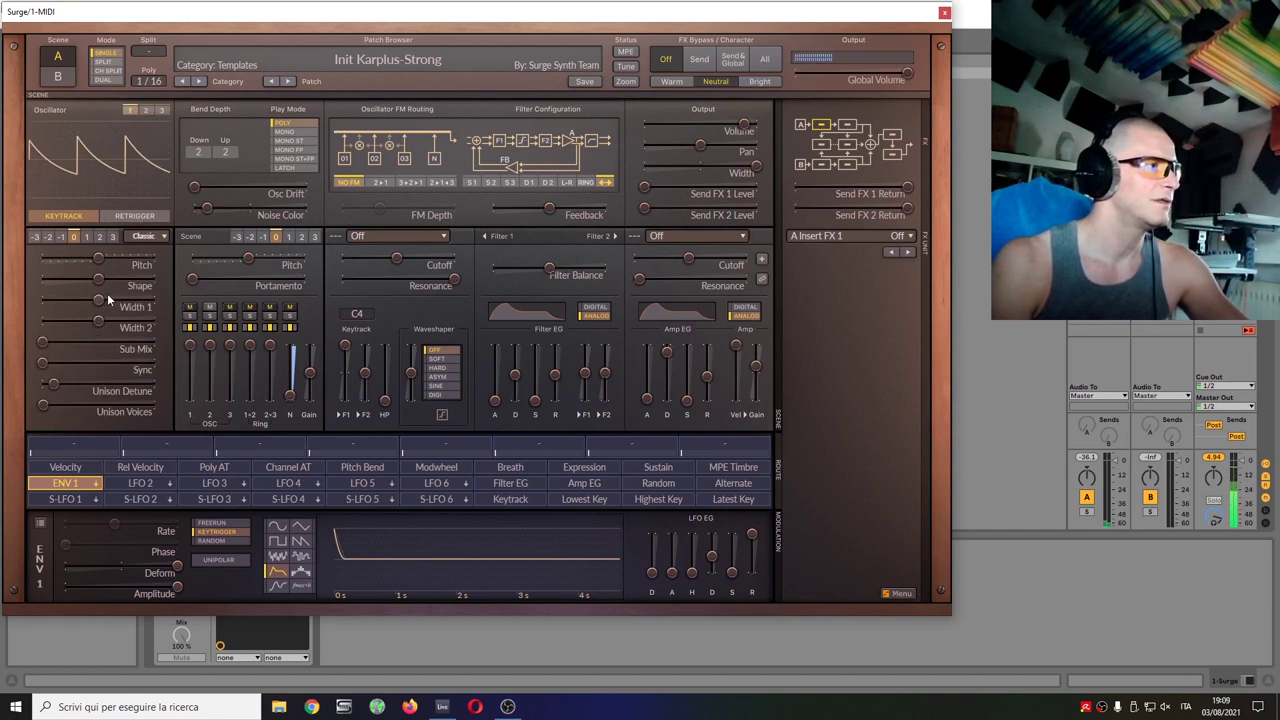
{"action": "left_click", "coordinate": [143, 110]}
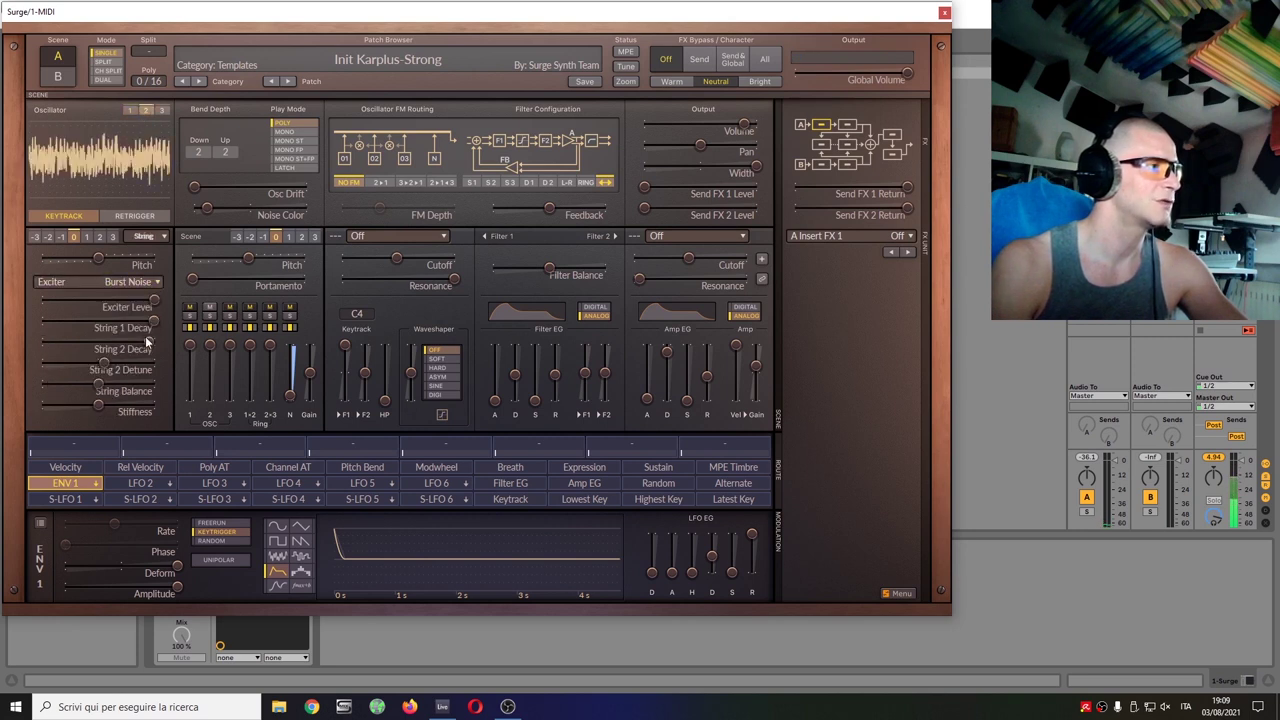
{"action": "mouse_move", "coordinate": [144, 342]}
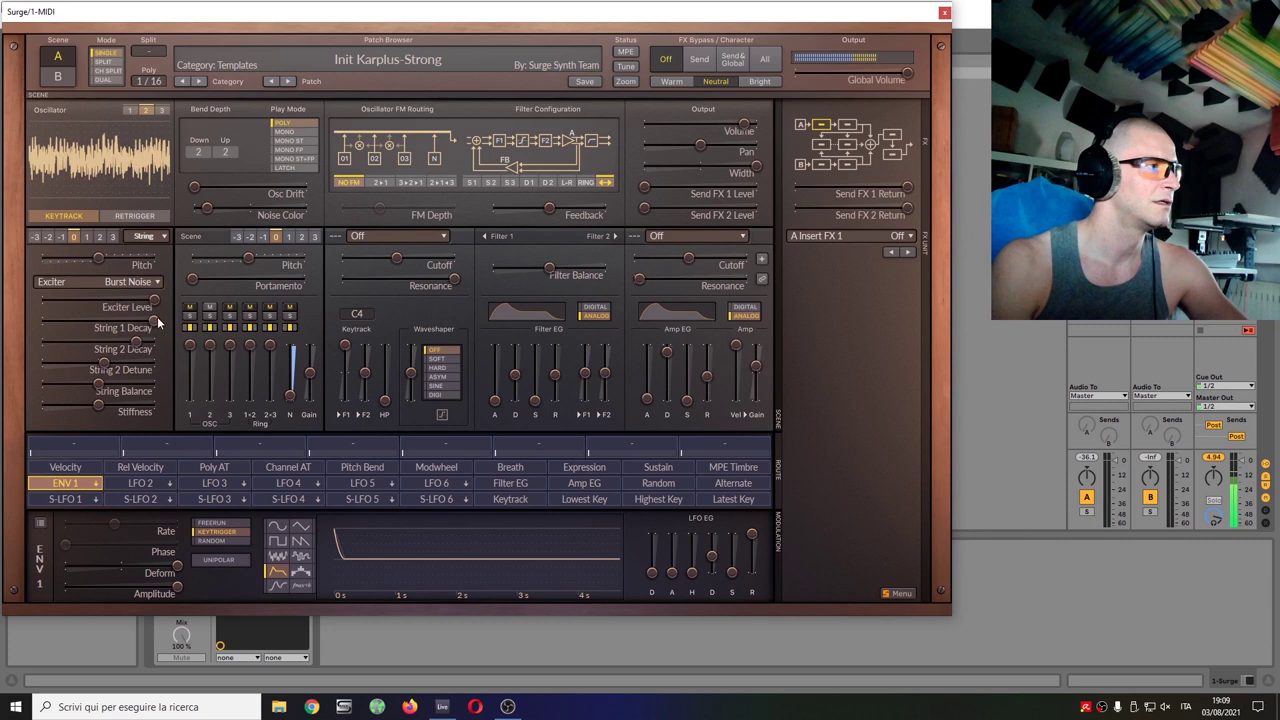
{"action": "left_click_drag", "start_coordinate": [155, 320], "coordinate": [42, 321]}
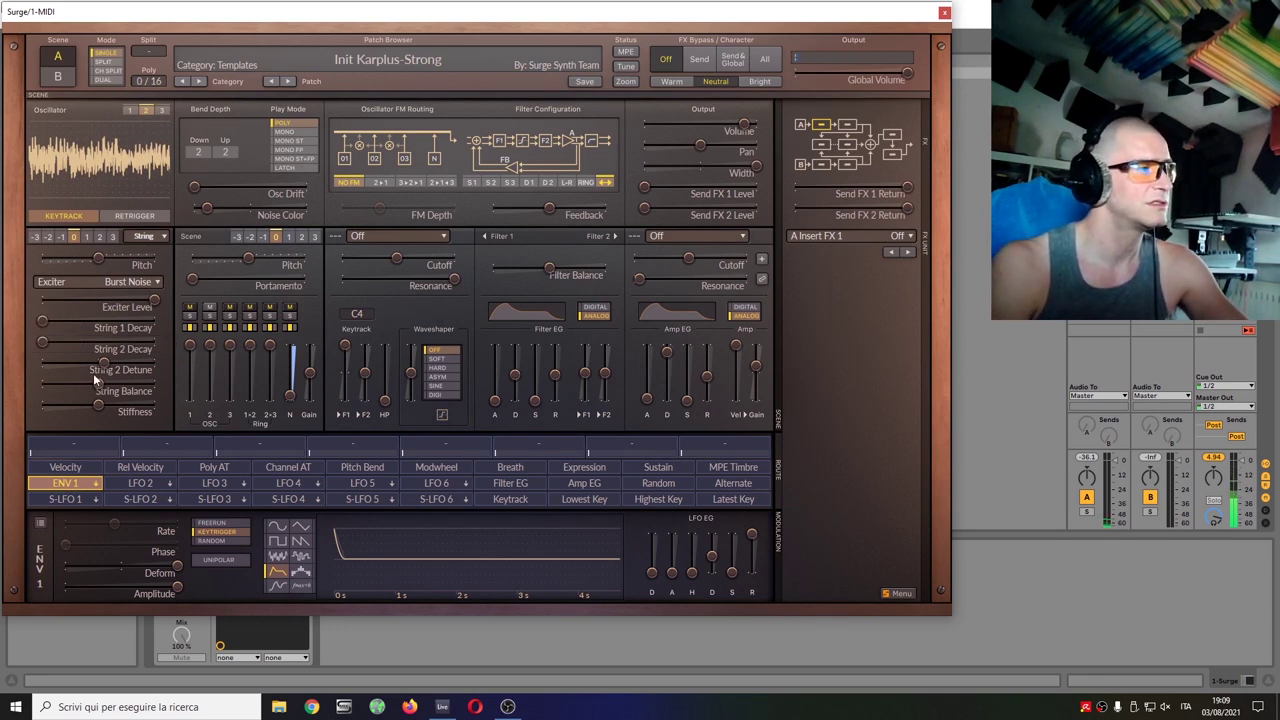
{"action": "left_click_drag", "start_coordinate": [95, 366], "coordinate": [97, 366]}
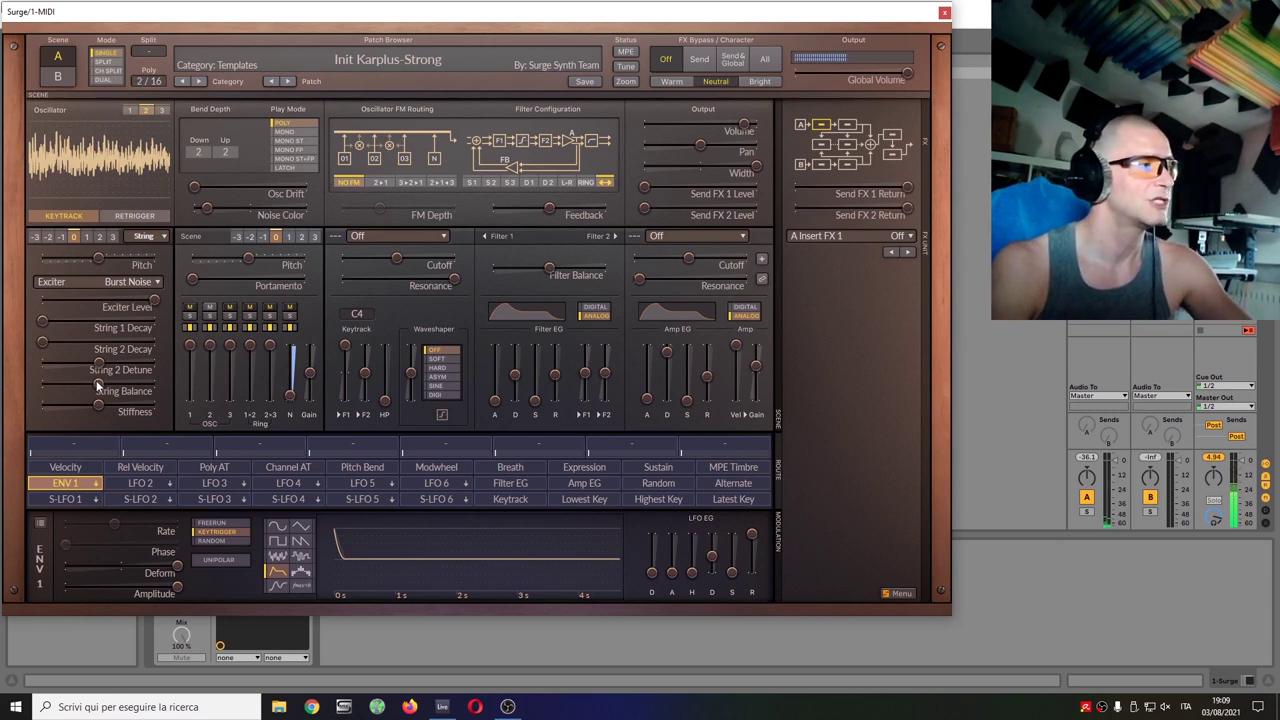
{"action": "left_click_drag", "start_coordinate": [96, 380], "coordinate": [95, 380]}
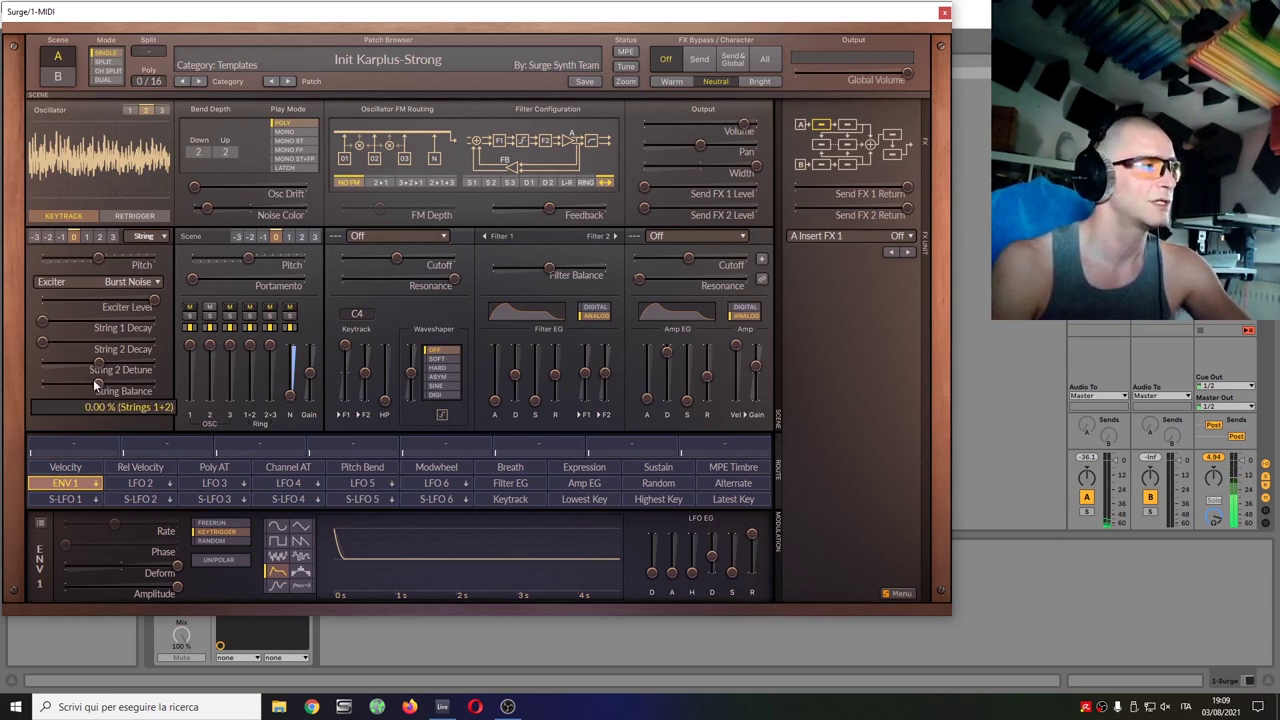
{"action": "left_click_drag", "start_coordinate": [40, 345], "coordinate": [87, 320]}
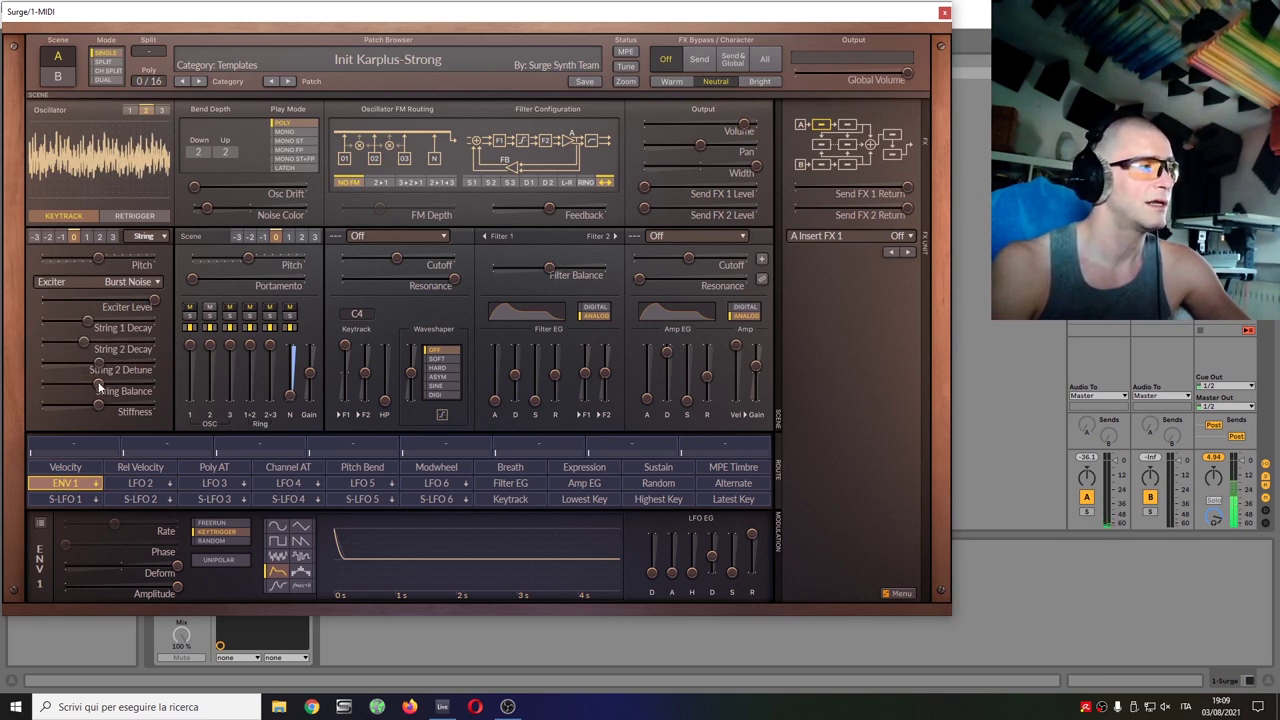
{"action": "mouse_move", "coordinate": [99, 388]}
{"action": "left_mouse_down"}
{"action": "mouse_move", "coordinate": [97, 430]}
{"action": "mouse_move", "coordinate": [96, 380]}
{"action": "mouse_move", "coordinate": [67, 426]}
{"action": "mouse_move", "coordinate": [100, 411]}
{"action": "left_mouse_up"}
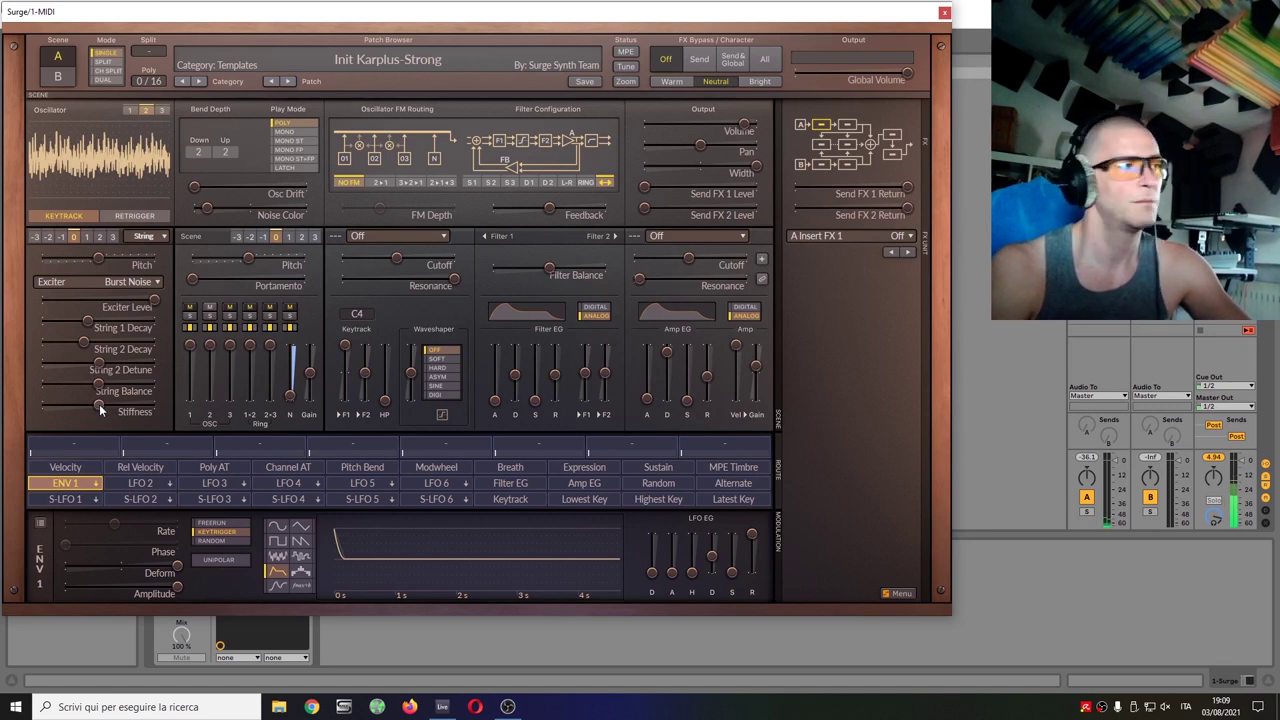
Brighten the noise colour, lower the stiffness, and lengthen String 1 Decay again.
{"action": "left_click_drag", "start_coordinate": [210, 207], "coordinate": [252, 208]}
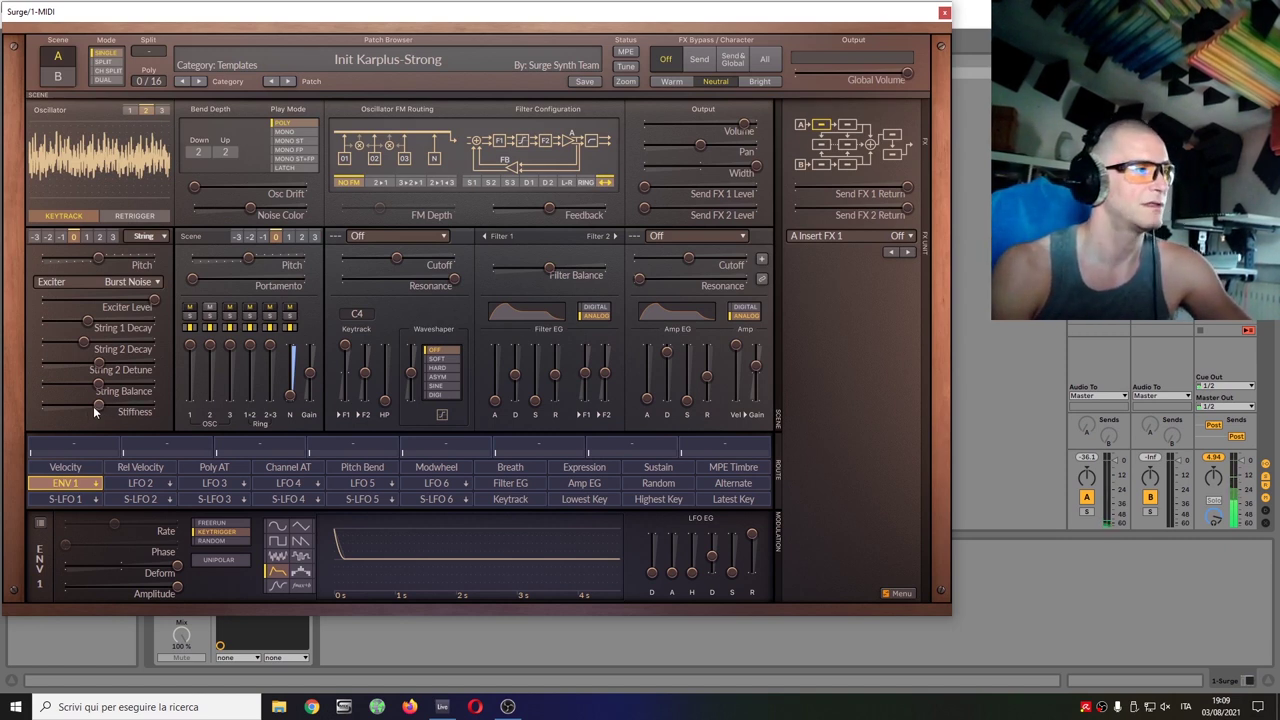
{"action": "left_click_drag", "start_coordinate": [95, 411], "coordinate": [62, 411]}
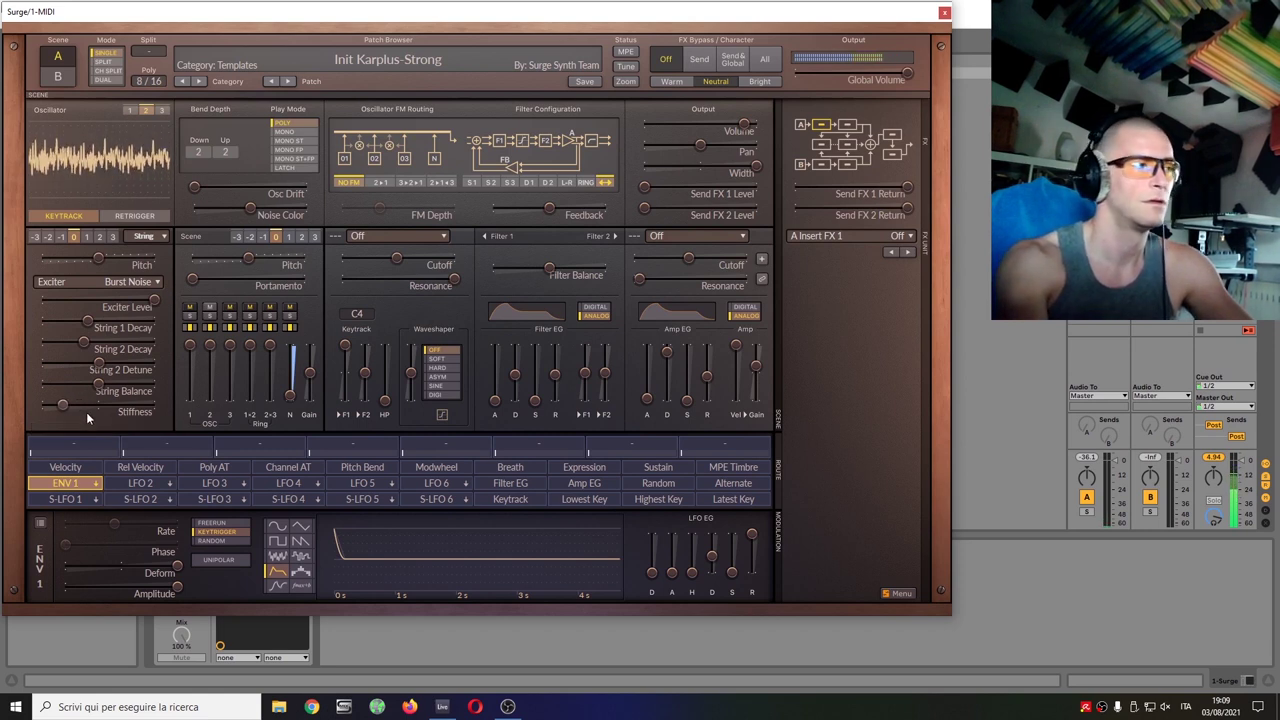
{"action": "left_click", "coordinate": [83, 342]}
{"action": "left_click_drag", "start_coordinate": [89, 321], "coordinate": [154, 328]}
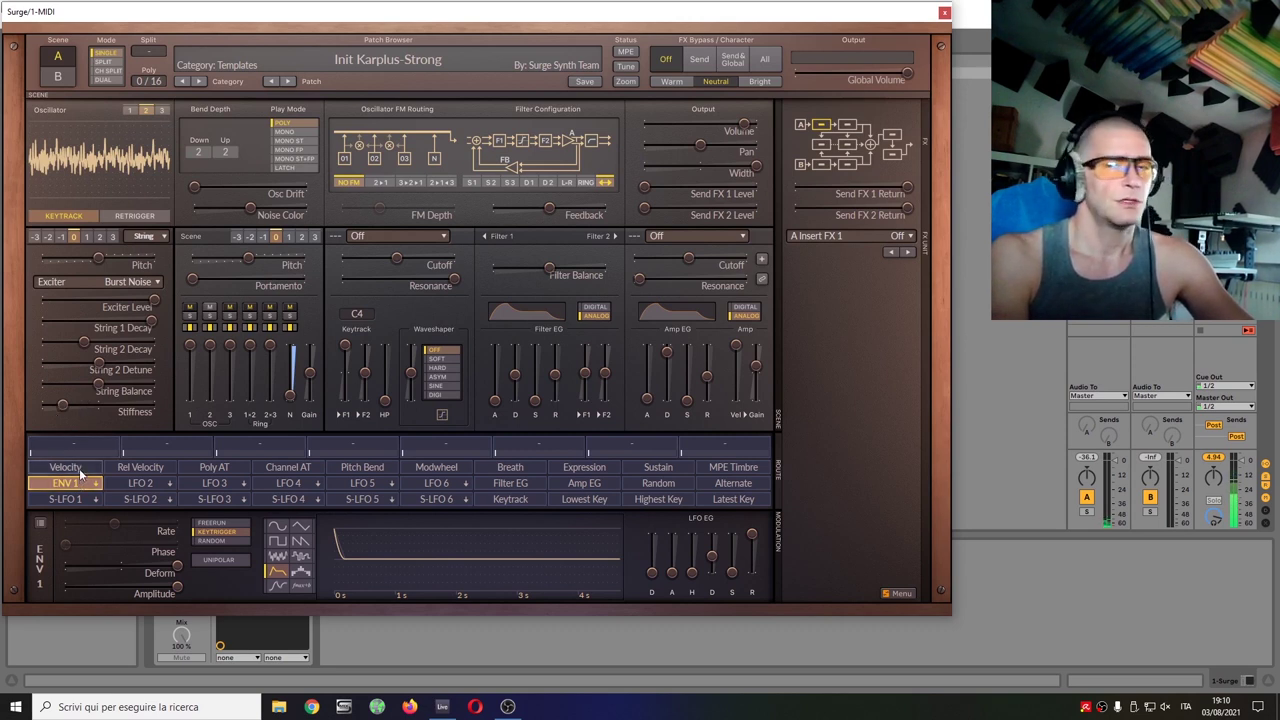
Make oscillator 1 an FM2 oscillator and raise its M1 Ratio.
{"action": "left_click", "coordinate": [128, 108]}
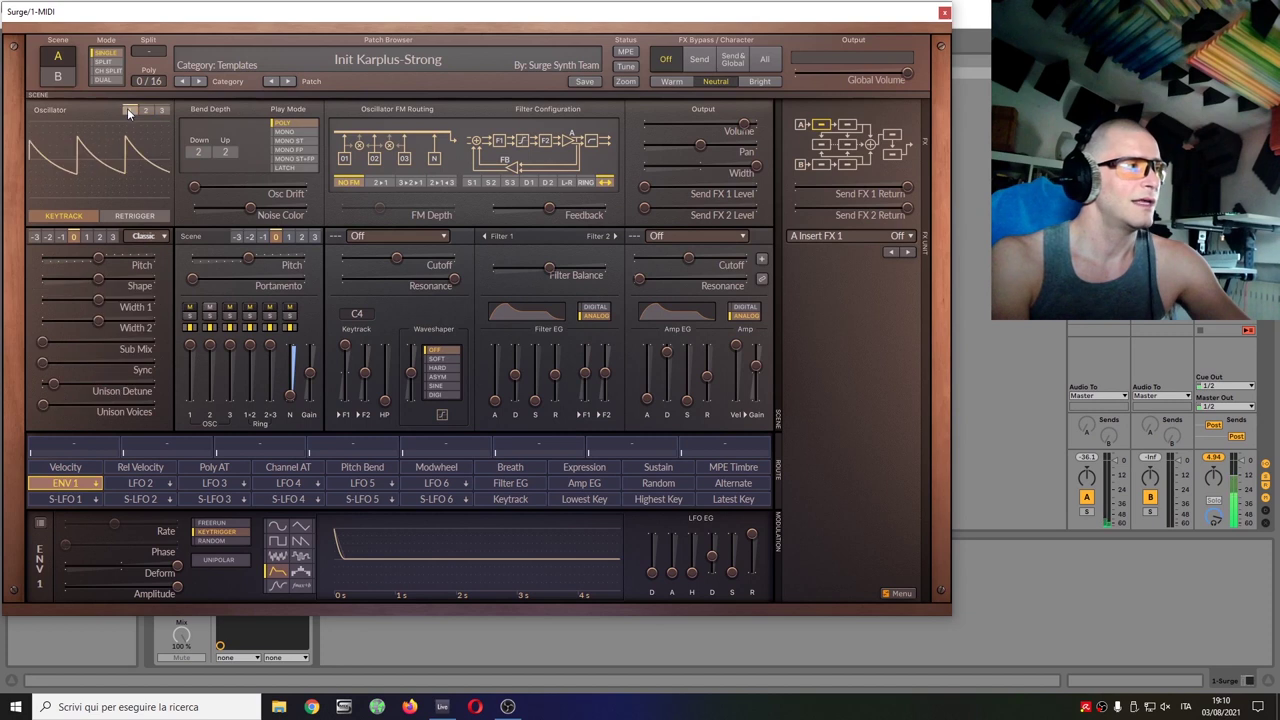
{"action": "left_click", "coordinate": [146, 237]}
{"action": "left_click", "coordinate": [155, 336]}
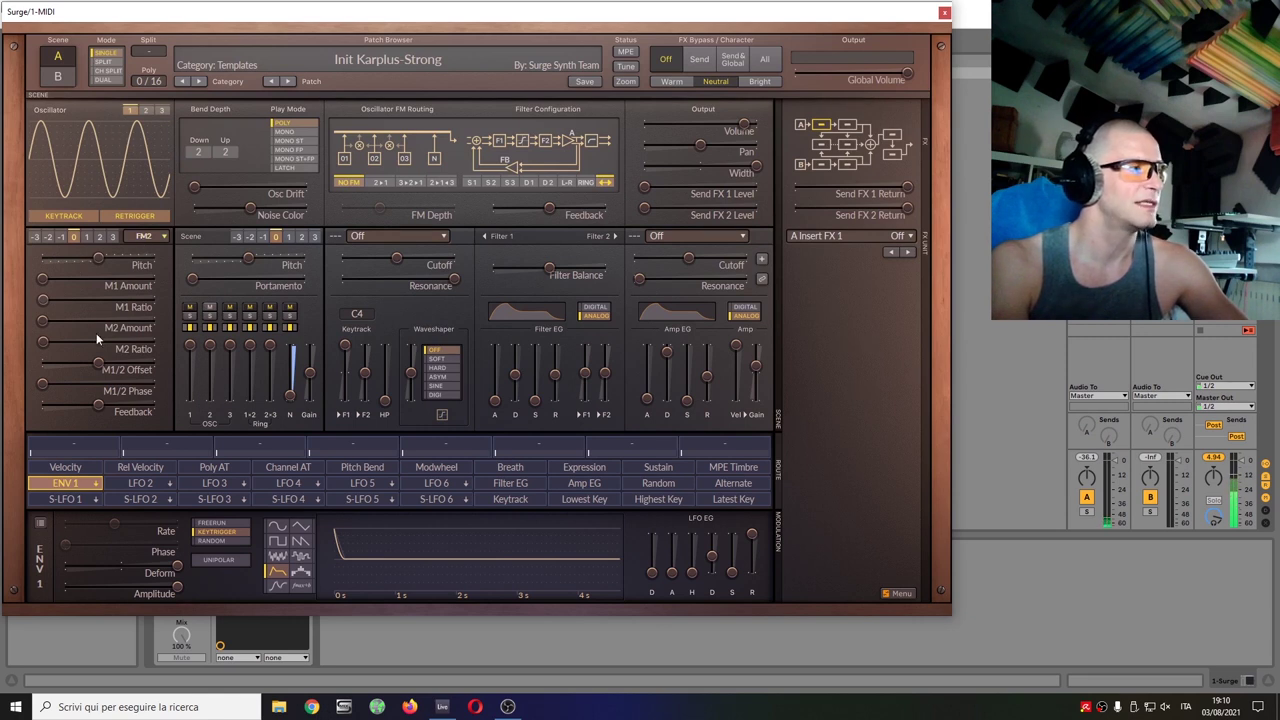
{"action": "left_click_drag", "start_coordinate": [42, 300], "coordinate": [57, 300]}
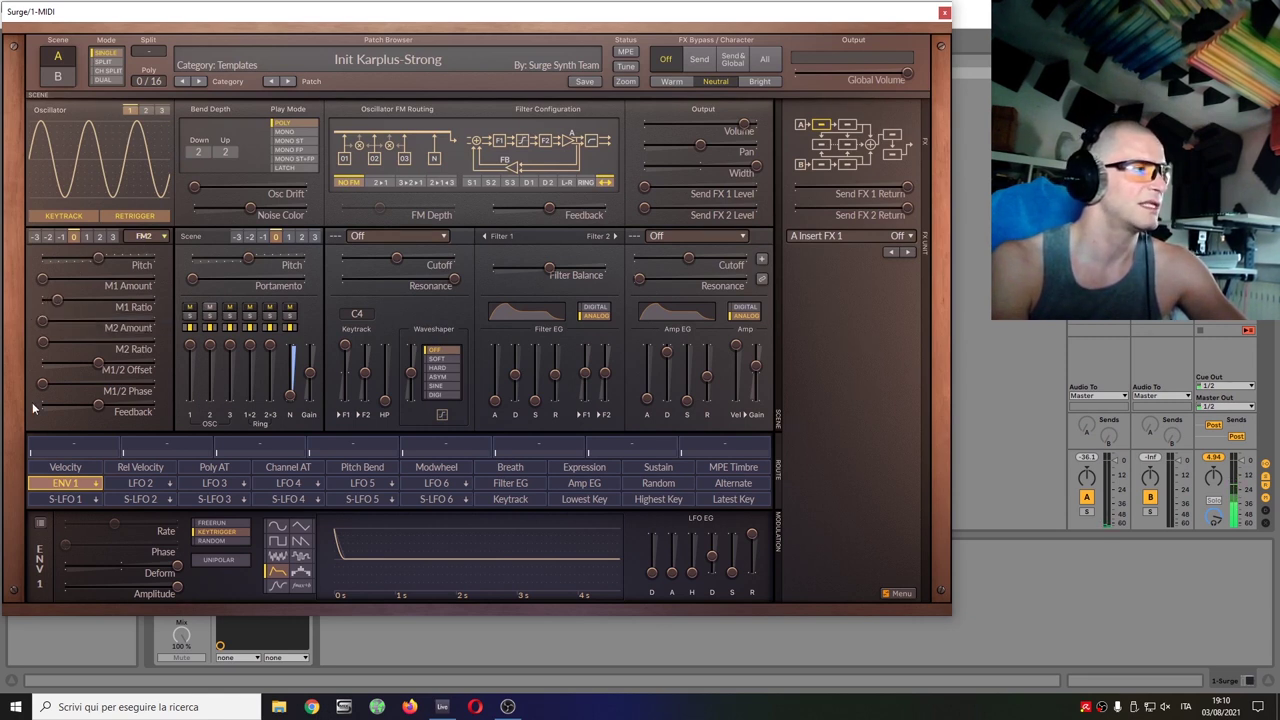
Load the basic Envelope preset into LFO 2, starting at full level with a bowed decay.
{"action": "left_click", "coordinate": [140, 483]}
{"action": "left_click", "coordinate": [40, 526]}
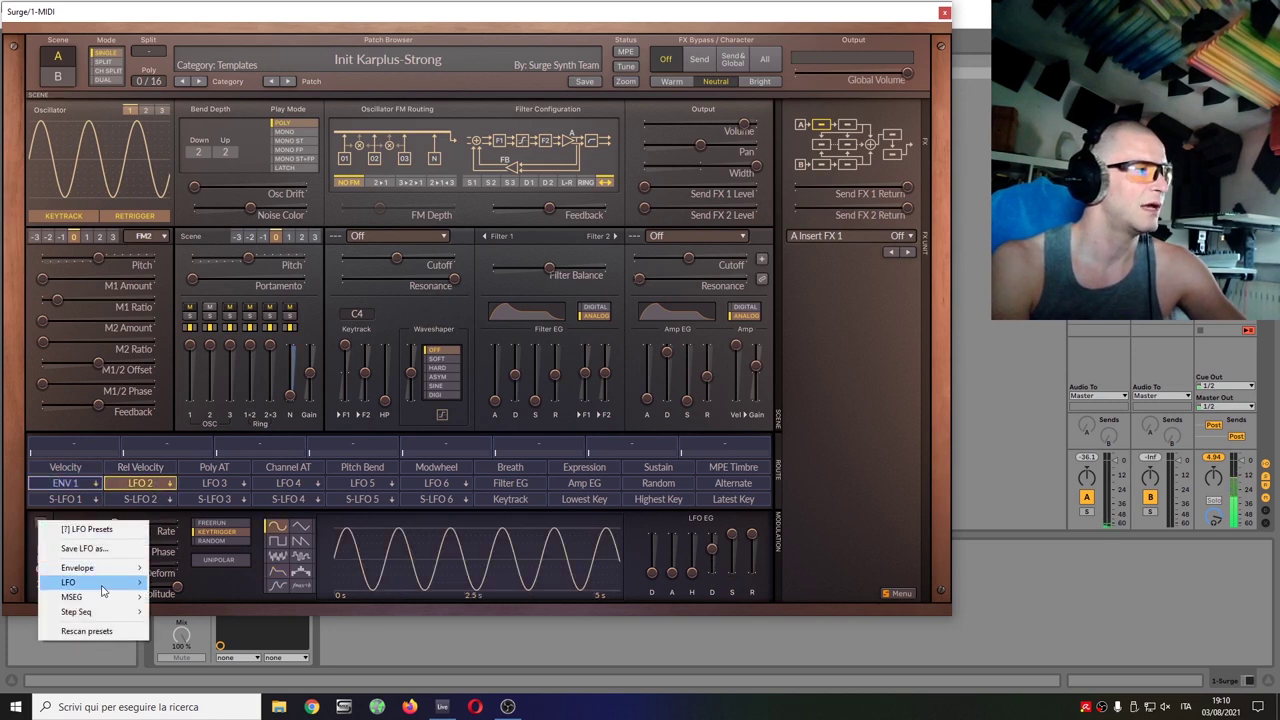
{"action": "mouse_move", "coordinate": [117, 570]}
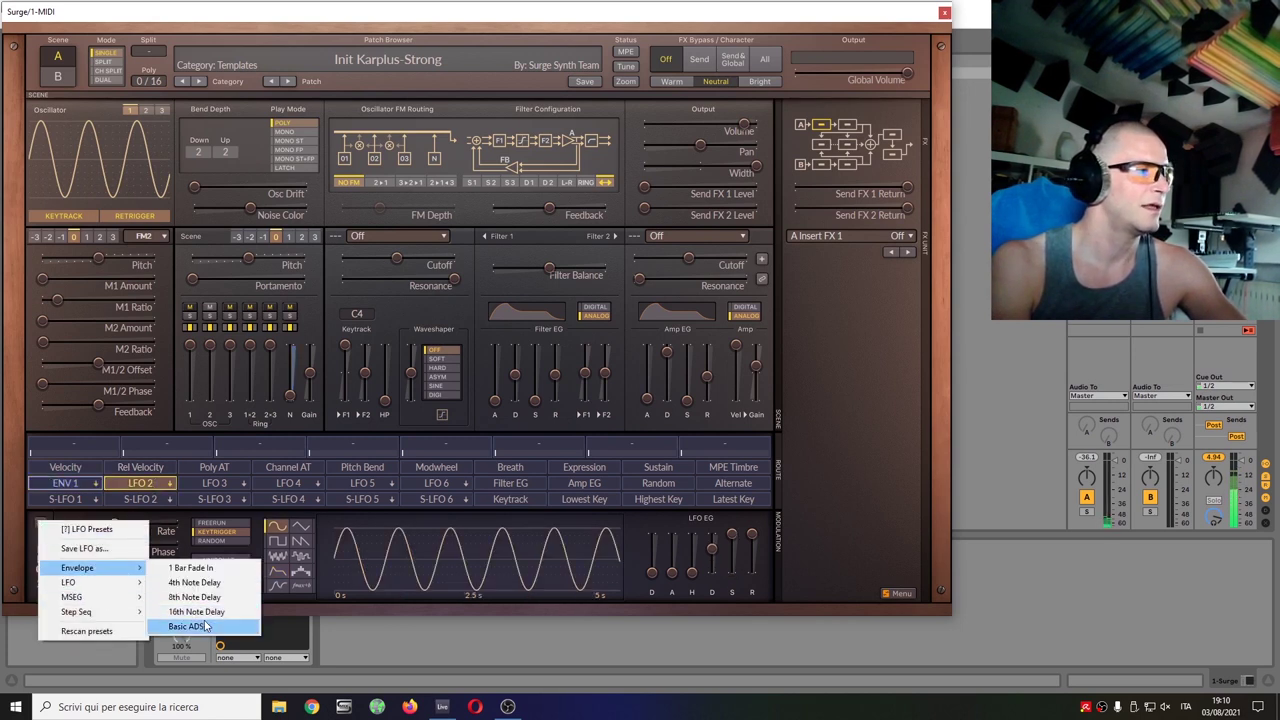
{"action": "left_click", "coordinate": [200, 622]}
{"action": "left_click_drag", "start_coordinate": [671, 549], "coordinate": [728, 584]}
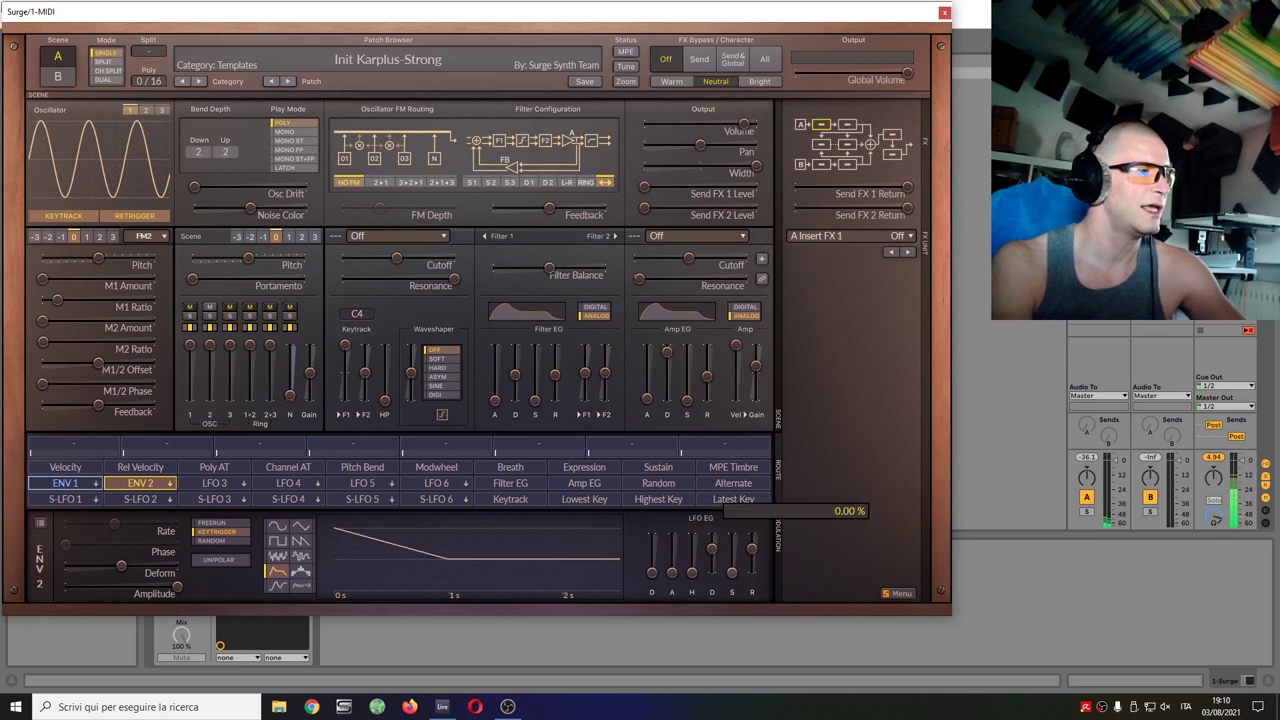
{"action": "left_click_drag", "start_coordinate": [121, 568], "coordinate": [177, 567]}
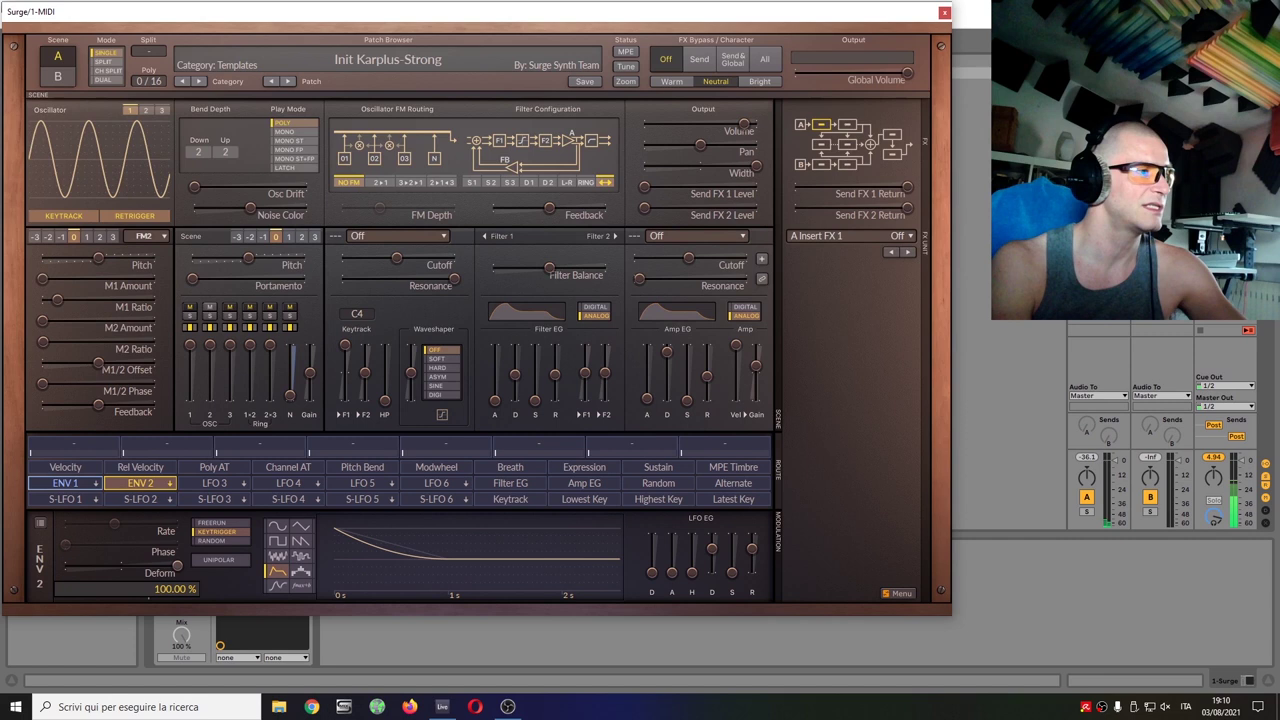
Route ENV 2 to M1 Amount and lower oscillator 1's mixer level to about -9.93 dB.
{"action": "left_click", "coordinate": [140, 483]}
{"action": "left_click_drag", "start_coordinate": [42, 280], "coordinate": [128, 280]}
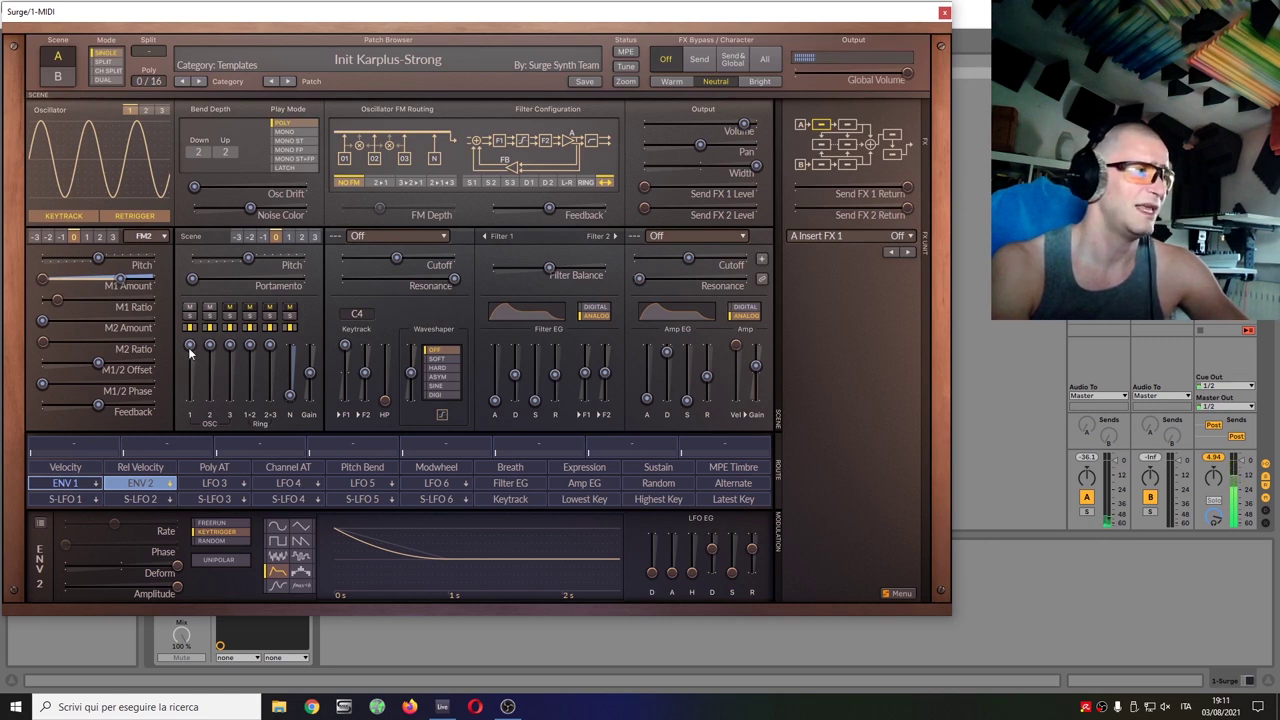
{"action": "left_click", "coordinate": [142, 485]}
{"action": "left_click_drag", "start_coordinate": [185, 353], "coordinate": [185, 368]}
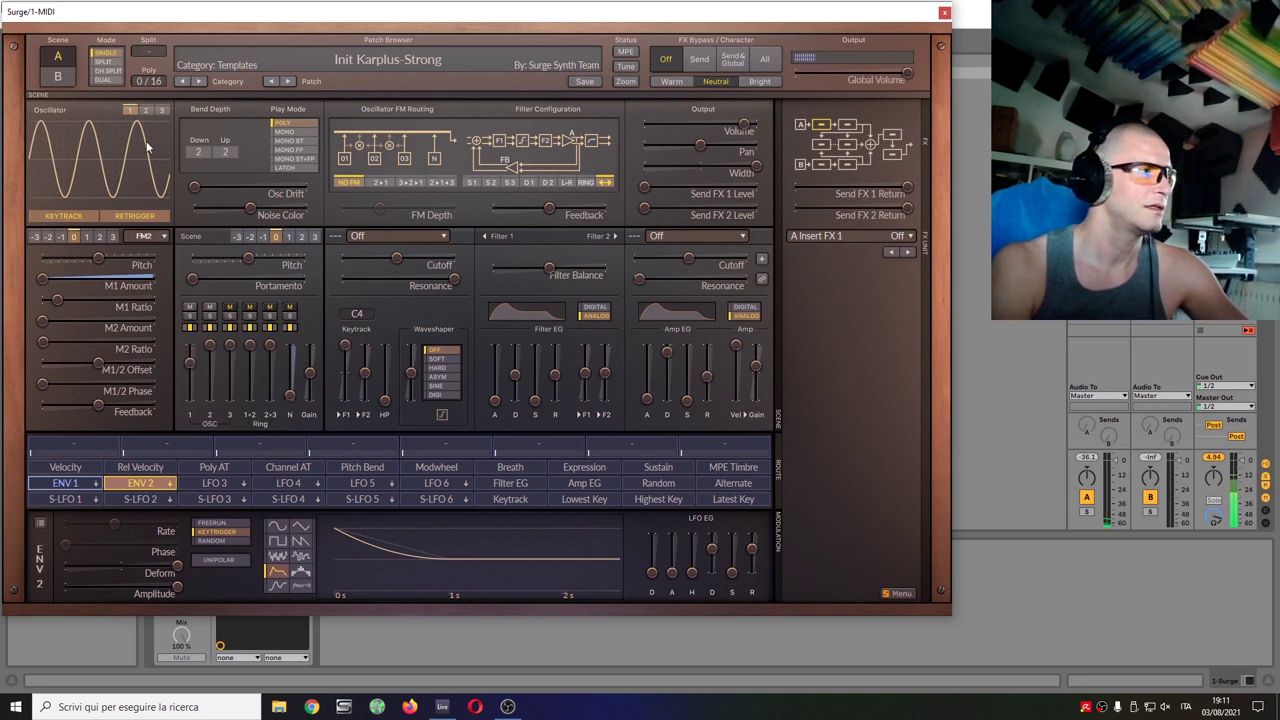
Set String 1 Decay on oscillator 2 to 75.00 % and nudge Stiffness slightly lower.
{"action": "left_click", "coordinate": [147, 110]}
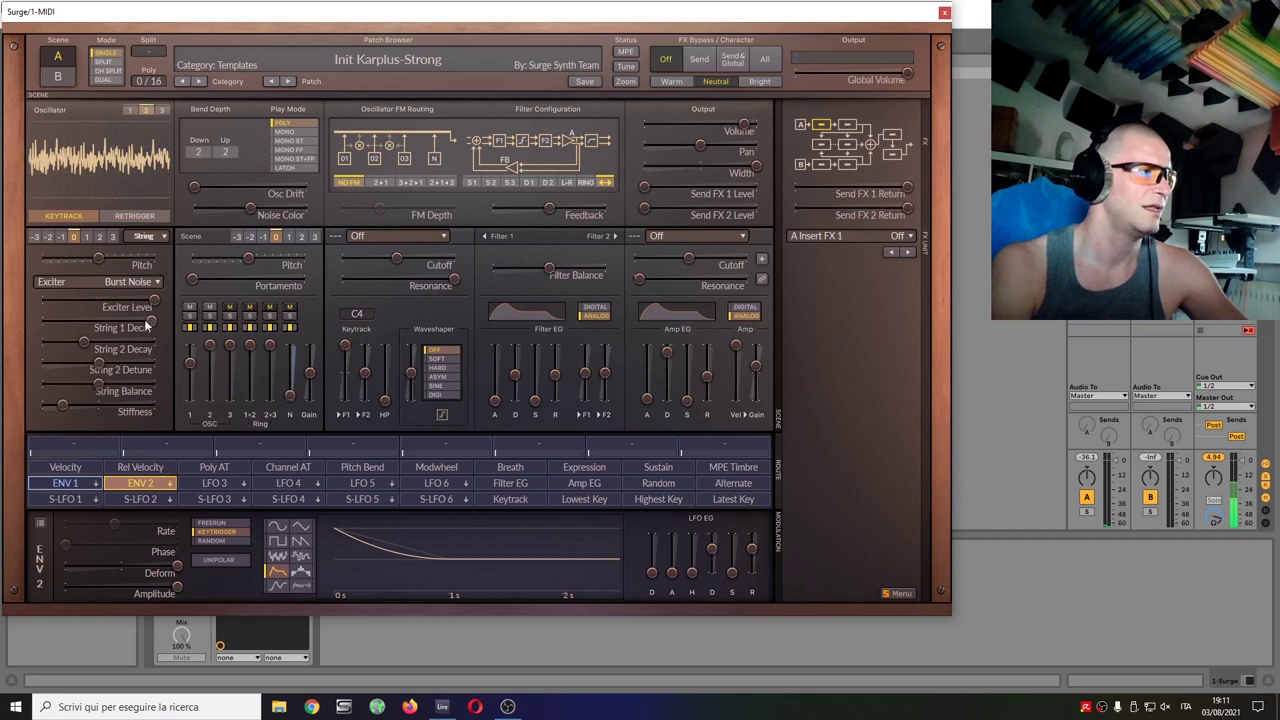
{"action": "left_click_drag", "start_coordinate": [150, 321], "coordinate": [128, 321]}
{"action": "left_click_drag", "start_coordinate": [64, 403], "coordinate": [57, 404]}
{"action": "left_click_drag", "start_coordinate": [131, 321], "coordinate": [123, 322]}
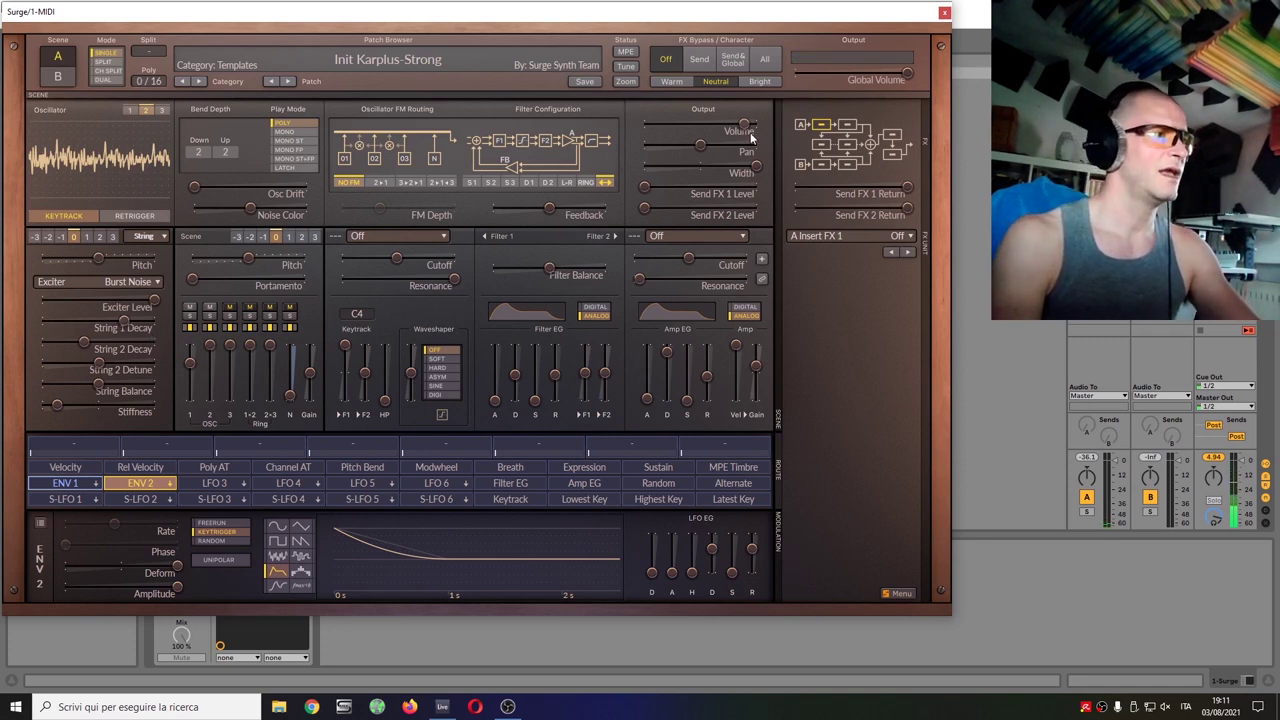
Lower the scene output volume, the amp gain and the ENV 1 amplitude.
{"action": "left_click_drag", "start_coordinate": [752, 138], "coordinate": [746, 138]}
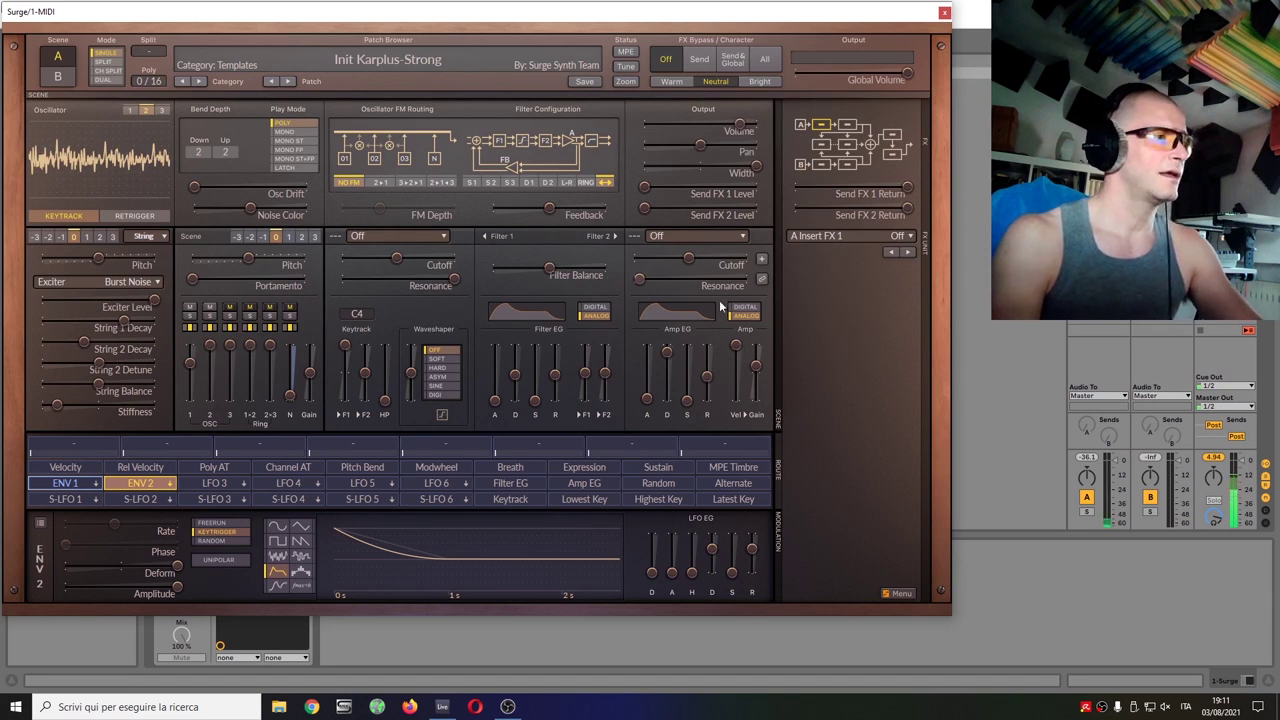
{"action": "left_click_drag", "start_coordinate": [736, 346], "coordinate": [736, 366]}
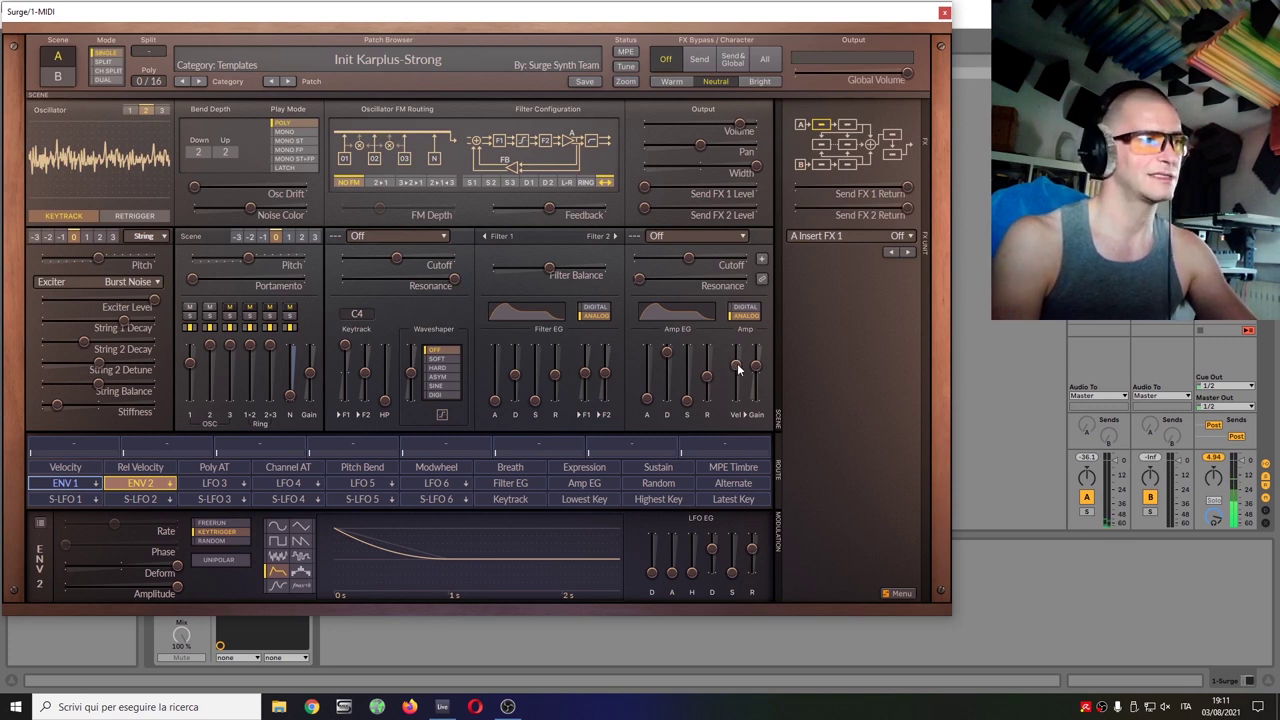
{"action": "left_click", "coordinate": [60, 483]}
{"action": "left_click_drag", "start_coordinate": [178, 592], "coordinate": [135, 590]}
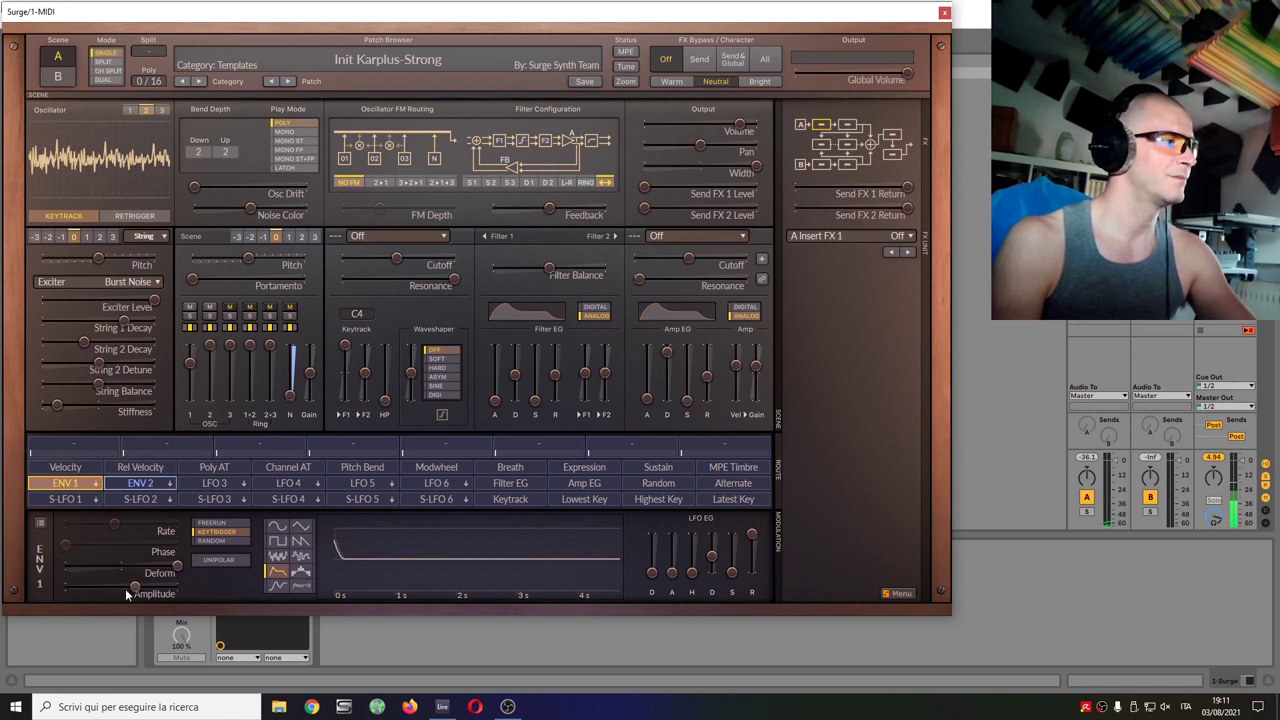
Route Velocity to the ENV 1 and ENV 2 amplitudes, also lowering ENV 2's amplitude.
{"action": "left_click", "coordinate": [62, 468]}
{"action": "left_click", "coordinate": [62, 468]}
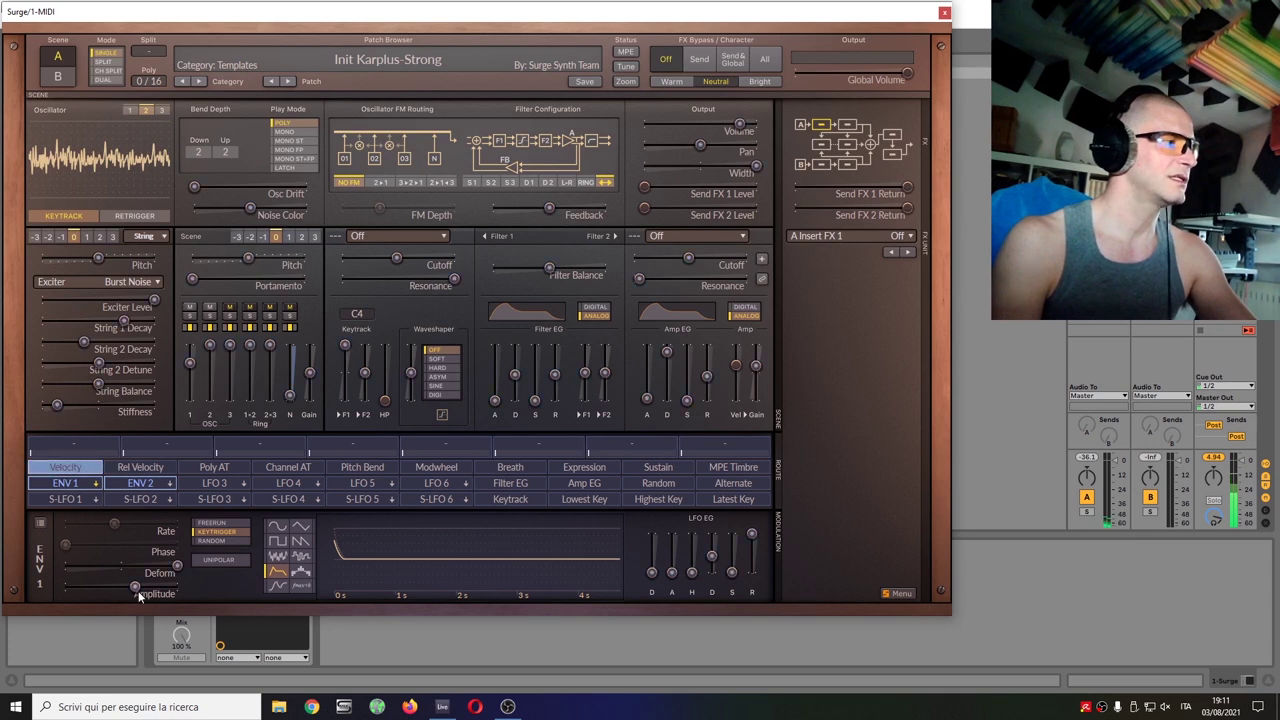
{"action": "left_click_drag", "start_coordinate": [138, 590], "coordinate": [177, 588]}
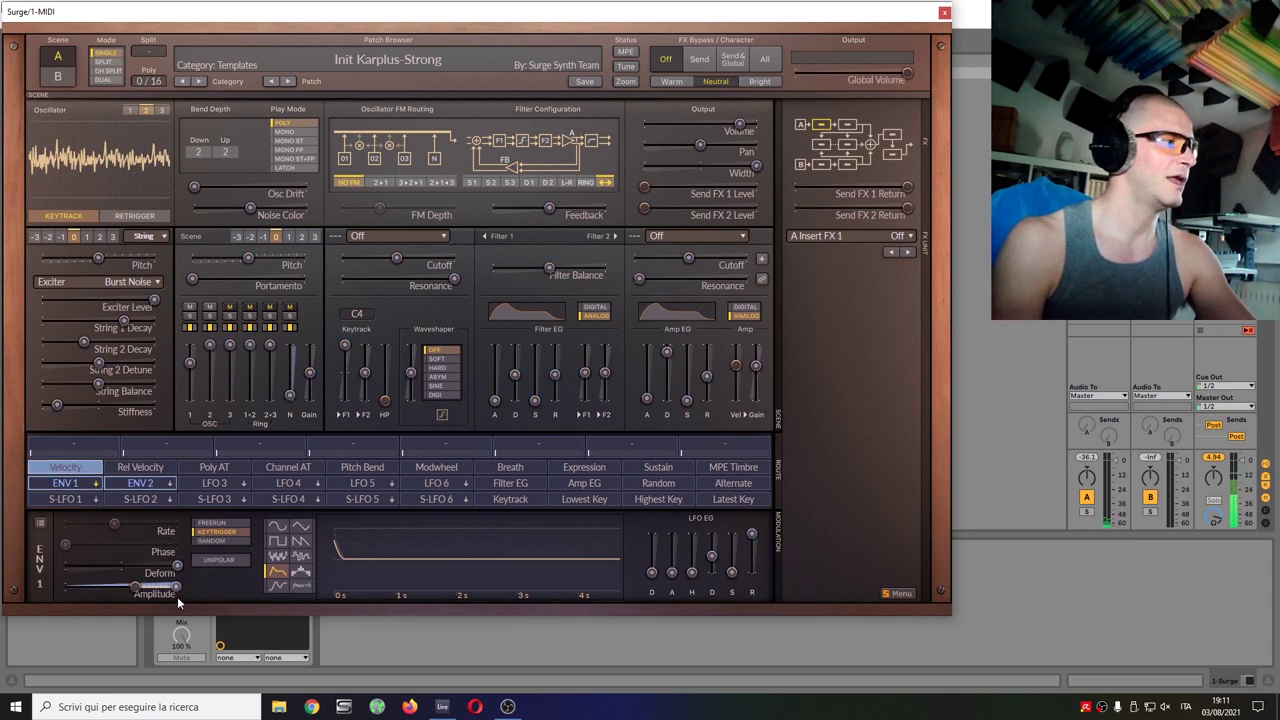
{"action": "left_click", "coordinate": [142, 483]}
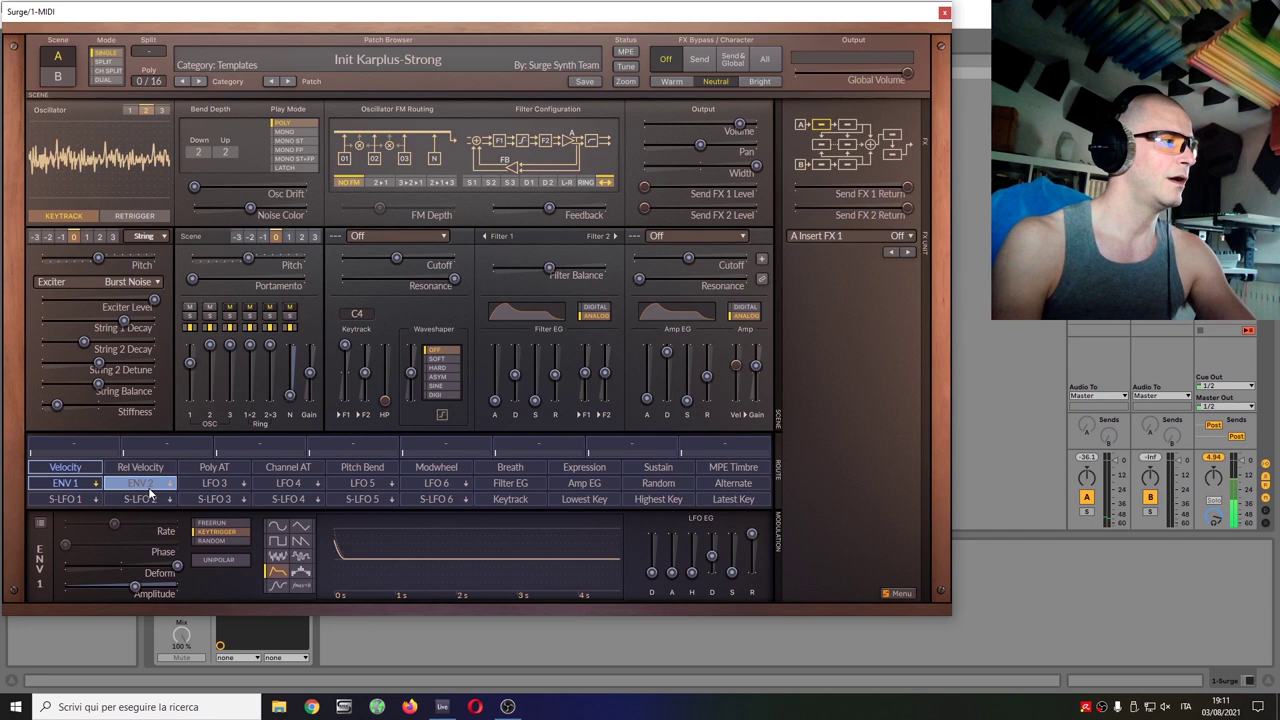
{"action": "left_click", "coordinate": [184, 591]}
{"action": "mouse_move", "coordinate": [178, 588]}
{"action": "left_mouse_down"}
{"action": "mouse_move", "coordinate": [134, 588]}
{"action": "mouse_move", "coordinate": [179, 595]}
{"action": "left_mouse_up"}
{"action": "left_click", "coordinate": [82, 468]}
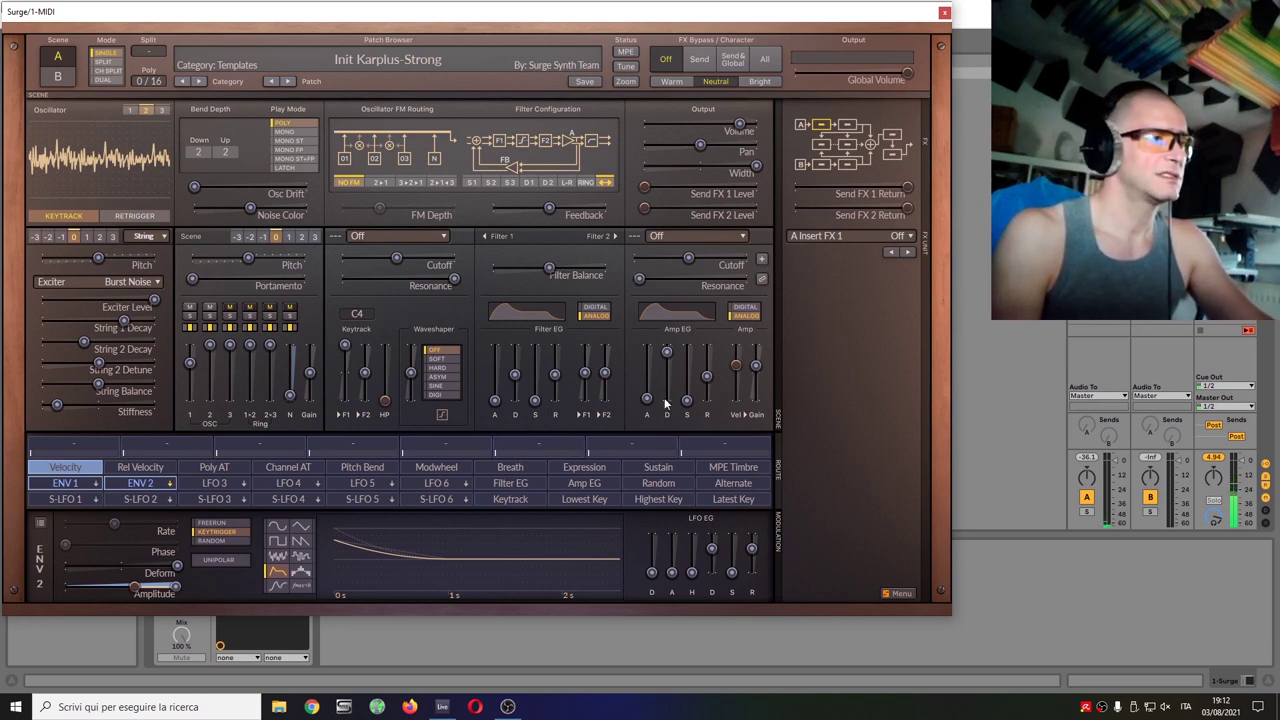
{"action": "left_click", "coordinate": [65, 467]}
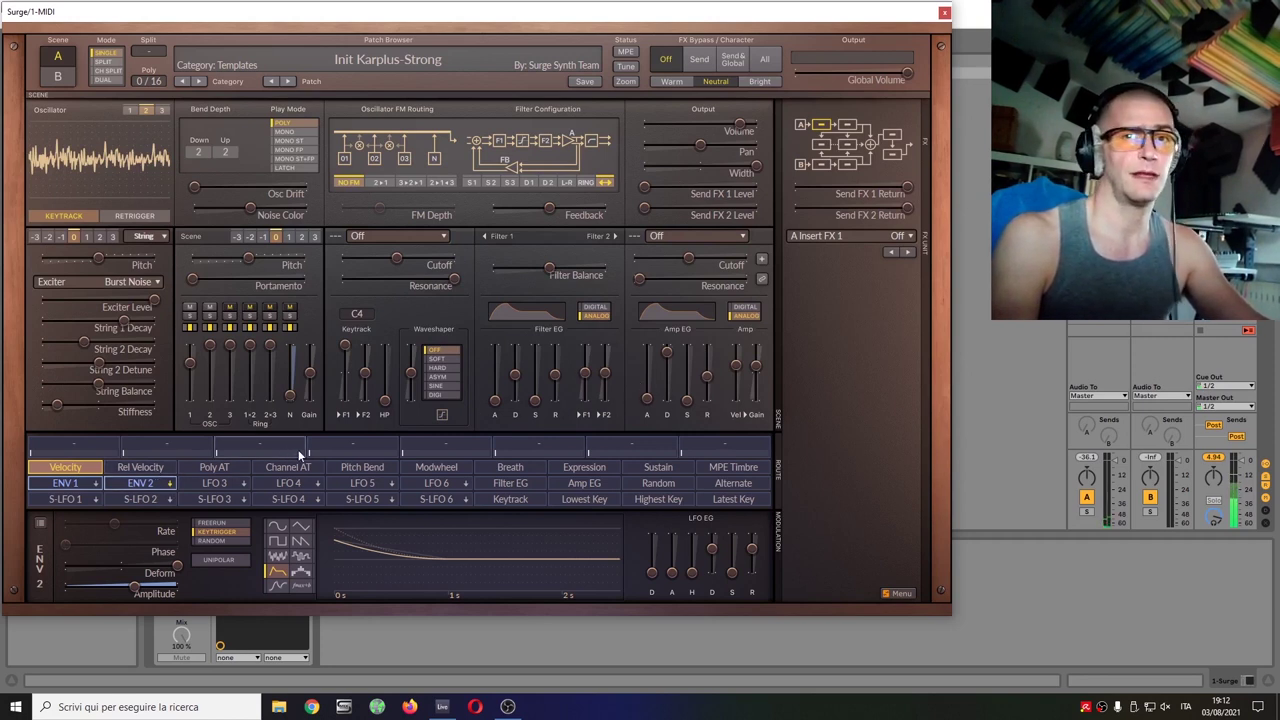
Load Reverb 2 Warm Hall into Send FX 1 and raise the scene's Send FX 1 level.
{"action": "left_click", "coordinate": [843, 237]}
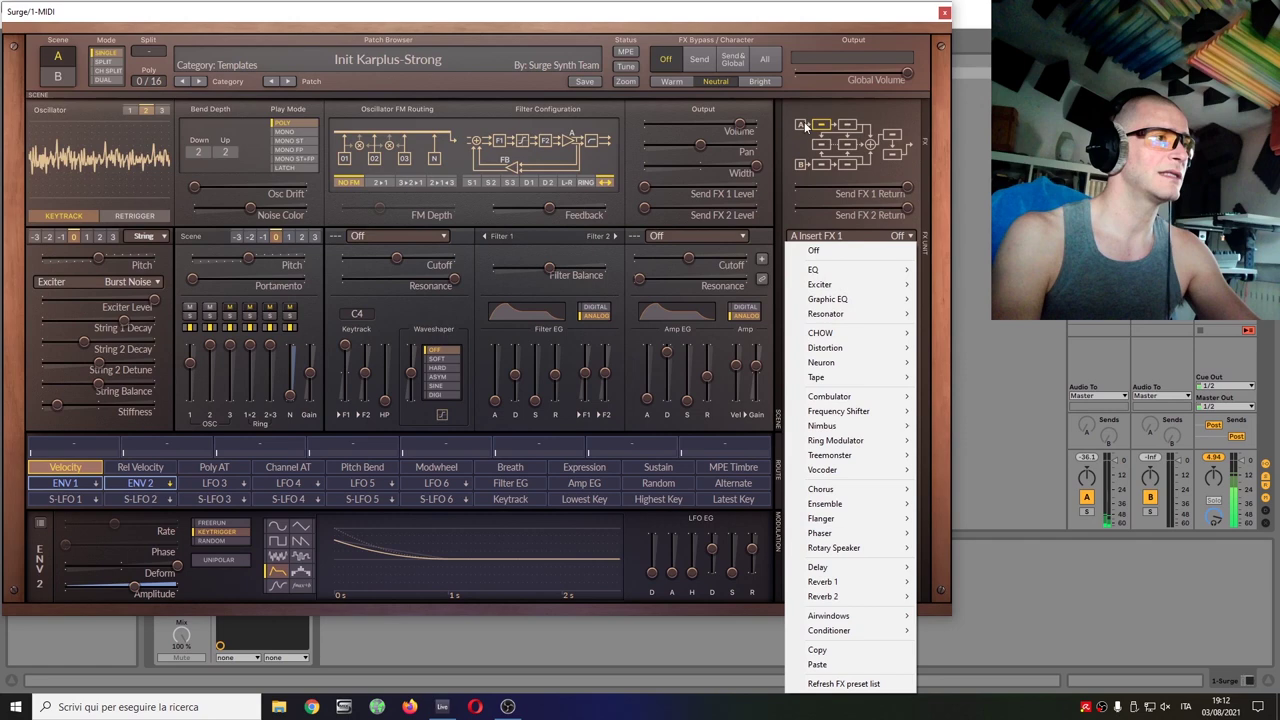
{"action": "left_click", "coordinate": [824, 146]}
{"action": "left_click", "coordinate": [821, 146]}
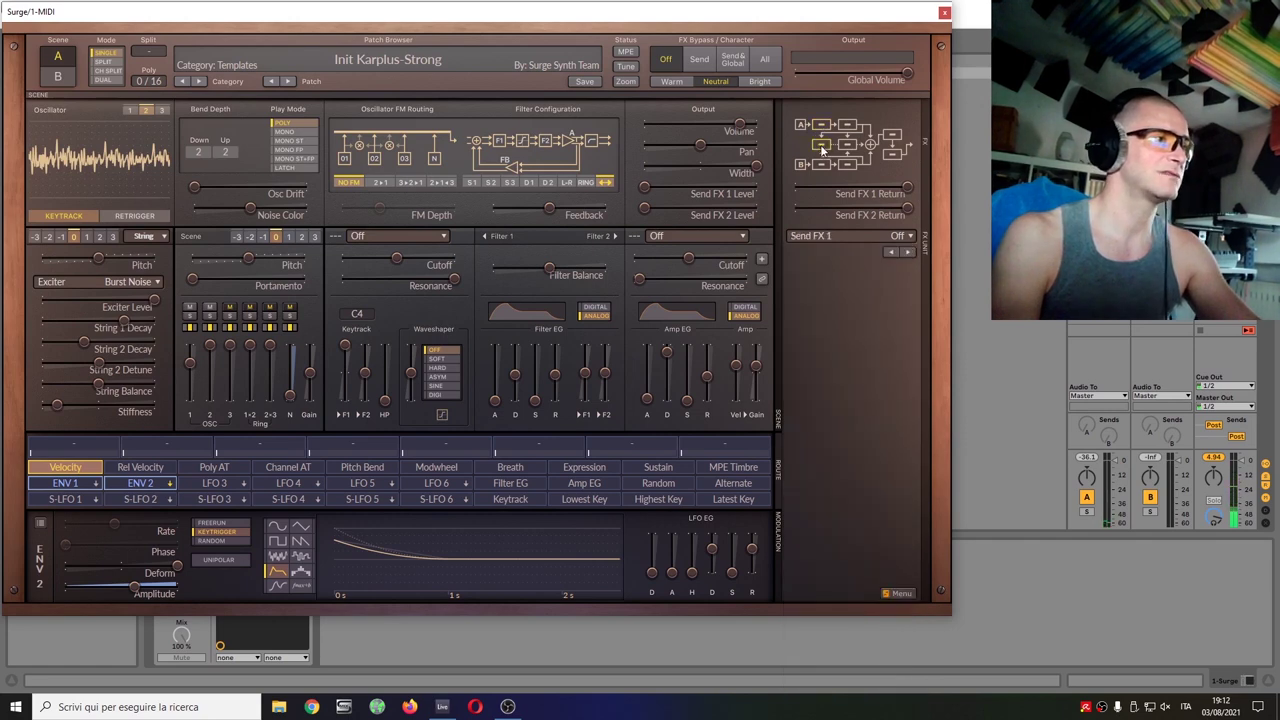
{"action": "left_click", "coordinate": [846, 240]}
{"action": "mouse_move", "coordinate": [883, 600]}
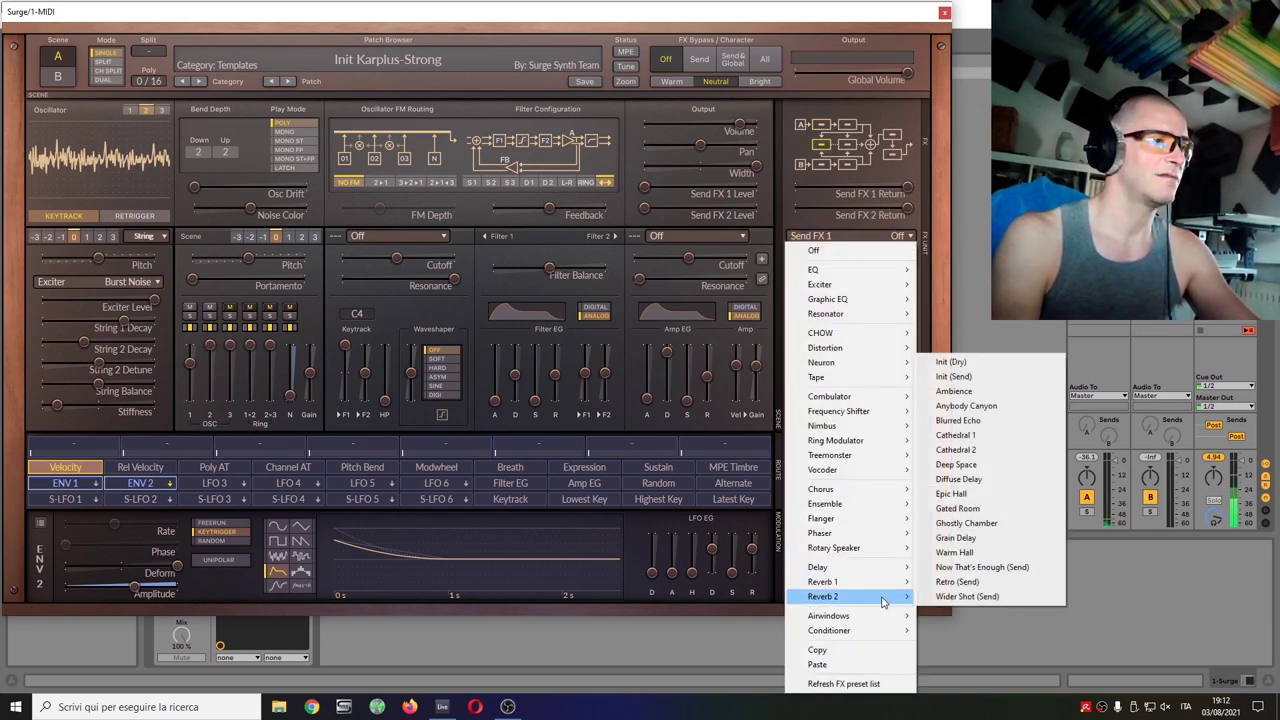
{"action": "left_click", "coordinate": [960, 552]}
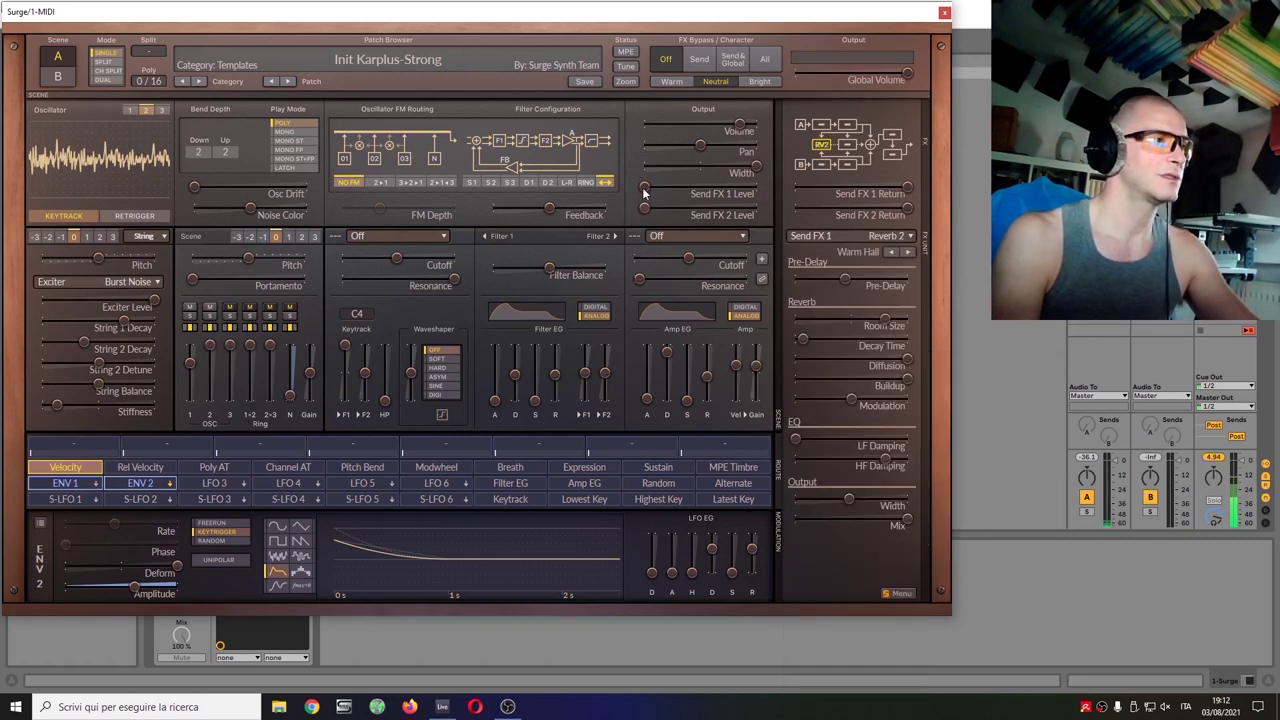
{"action": "mouse_move", "coordinate": [645, 190]}
{"action": "left_mouse_down"}
{"action": "mouse_move", "coordinate": [687, 188]}
{"action": "mouse_move", "coordinate": [668, 187]}
{"action": "left_mouse_up"}
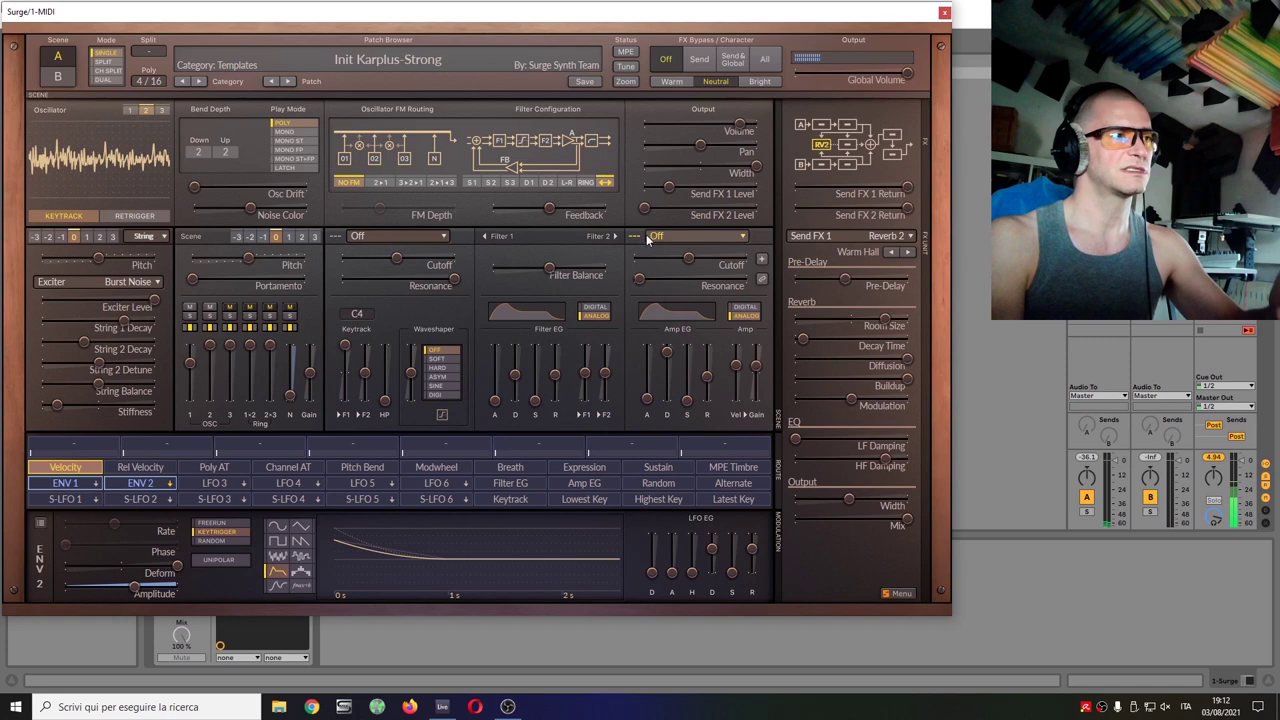
Load the Rotary Speaker 'Slow' preset into scene A's first insert and nudge the amp envelope release.
{"action": "left_click", "coordinate": [821, 125]}
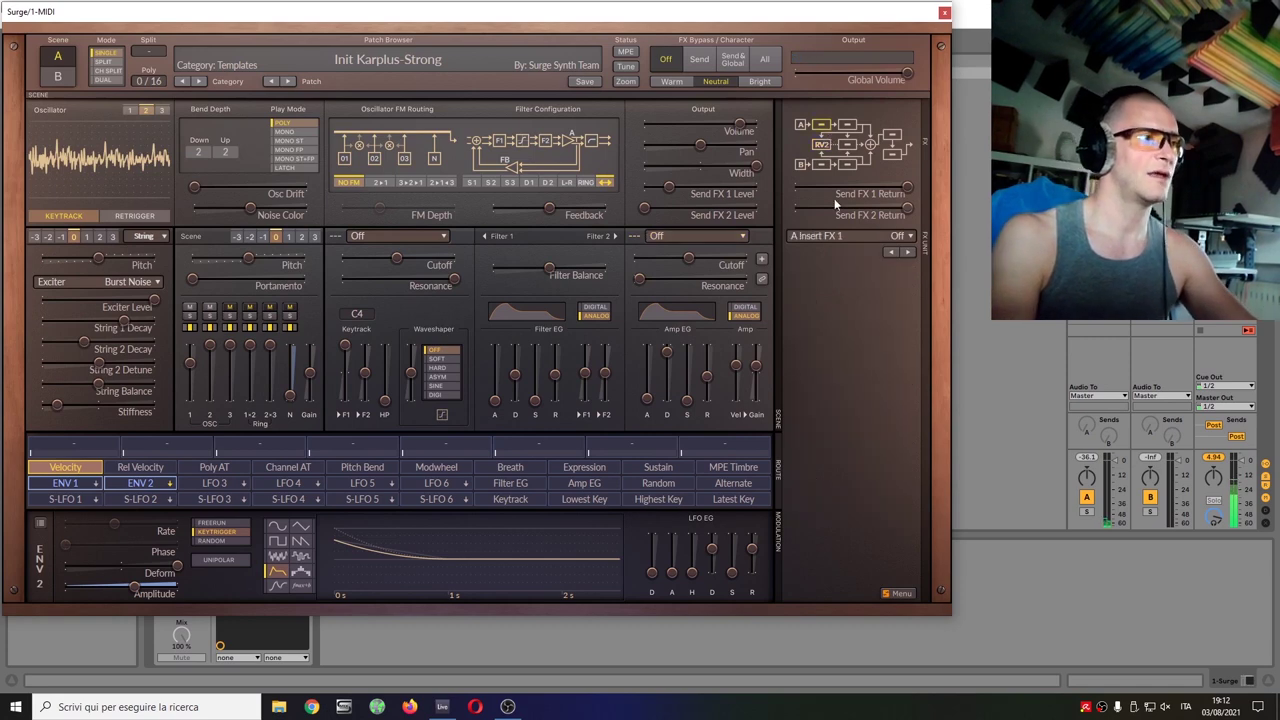
{"action": "left_click", "coordinate": [835, 233]}
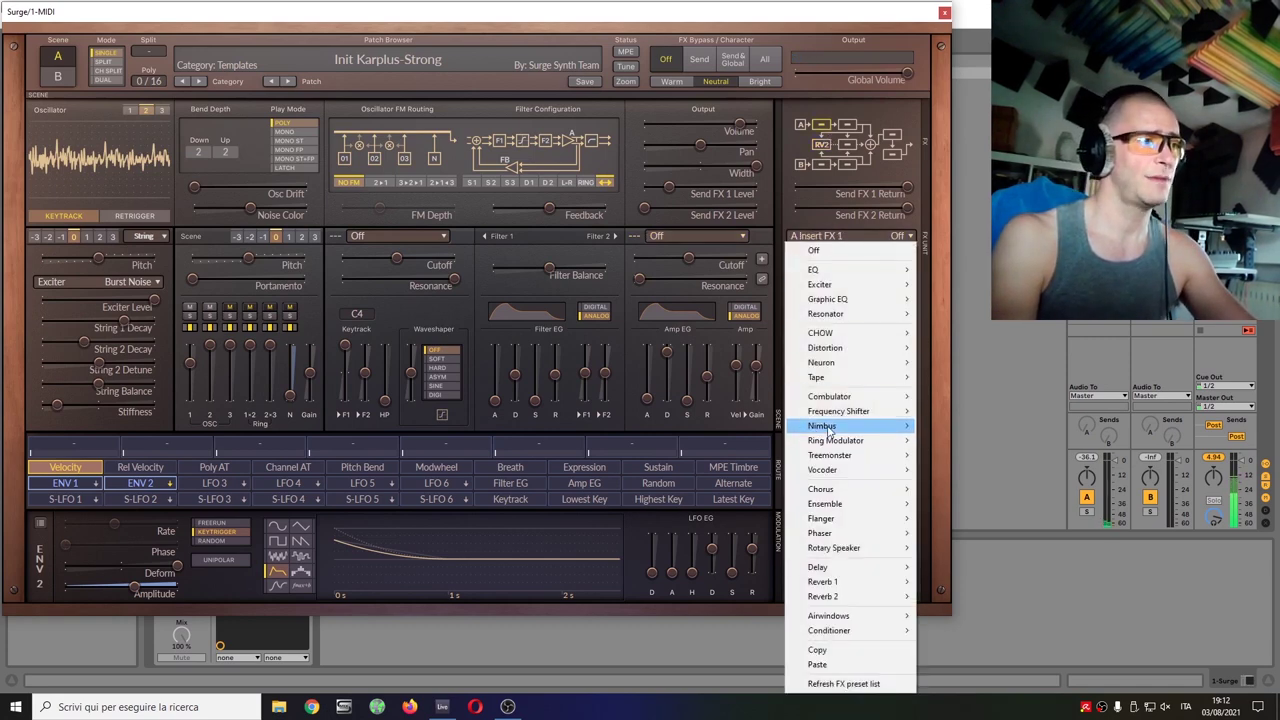
{"action": "mouse_move", "coordinate": [872, 381]}
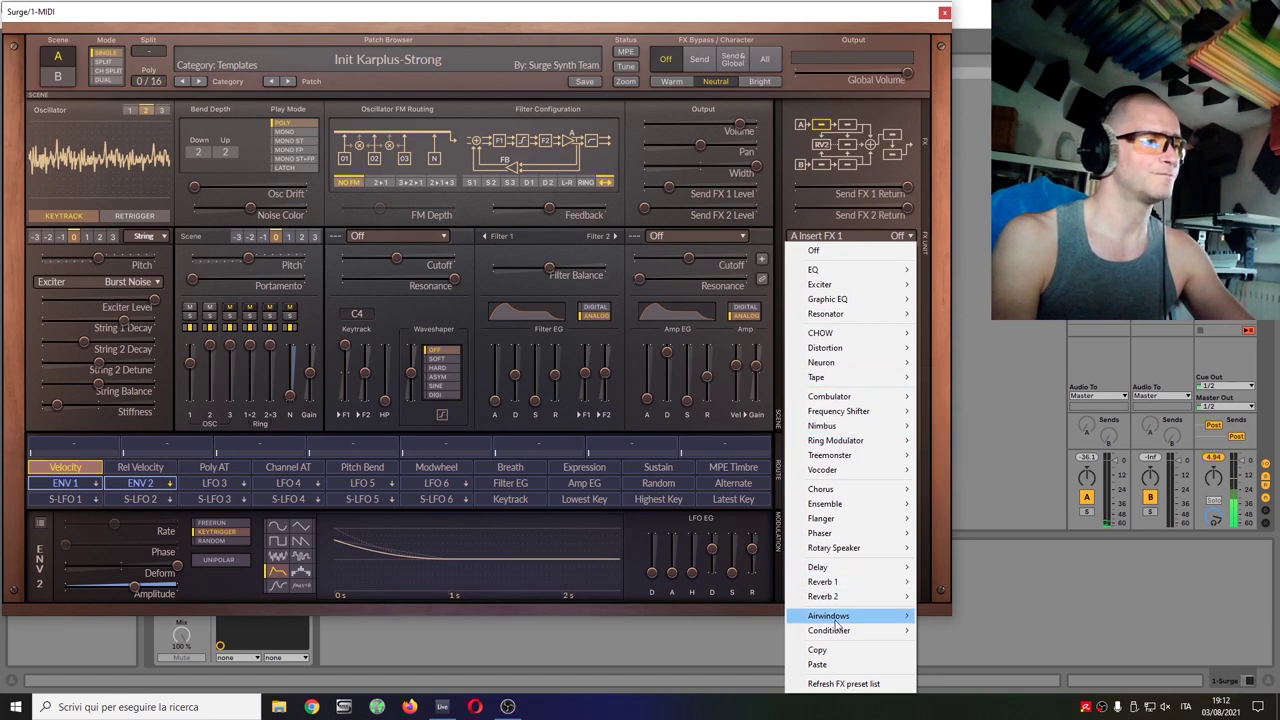
{"action": "mouse_move", "coordinate": [850, 552]}
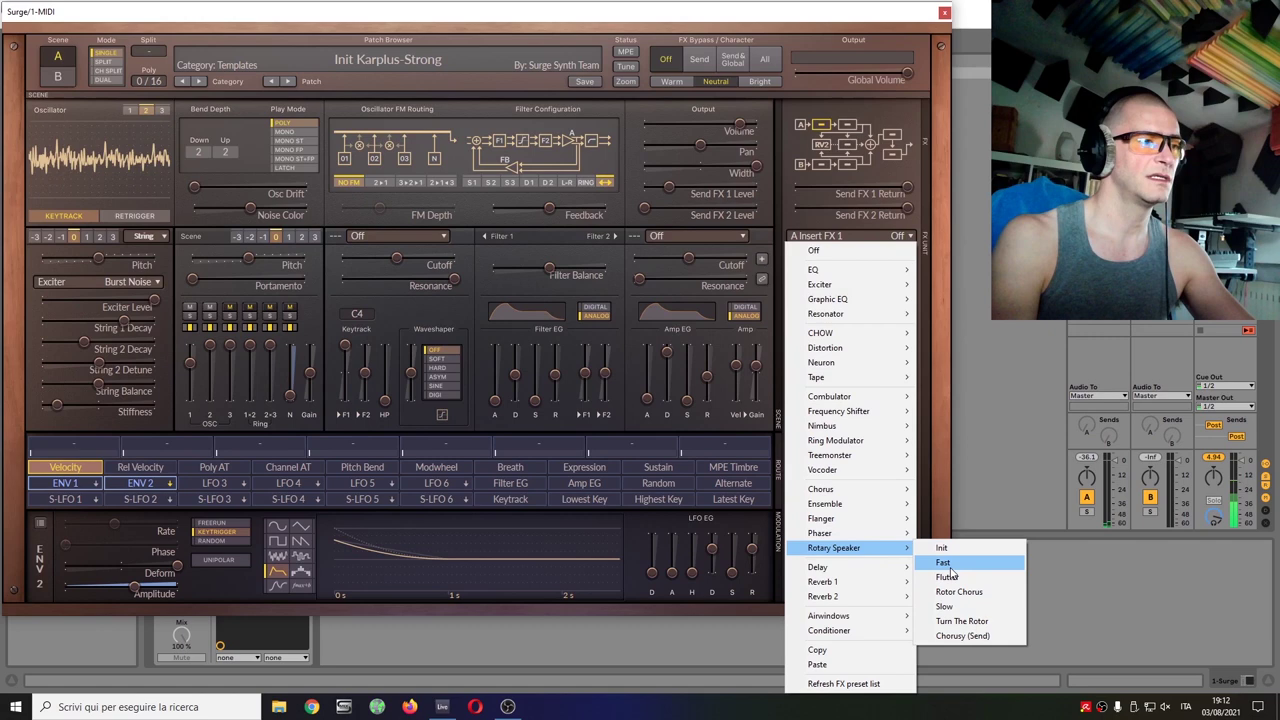
{"action": "left_click", "coordinate": [943, 607]}
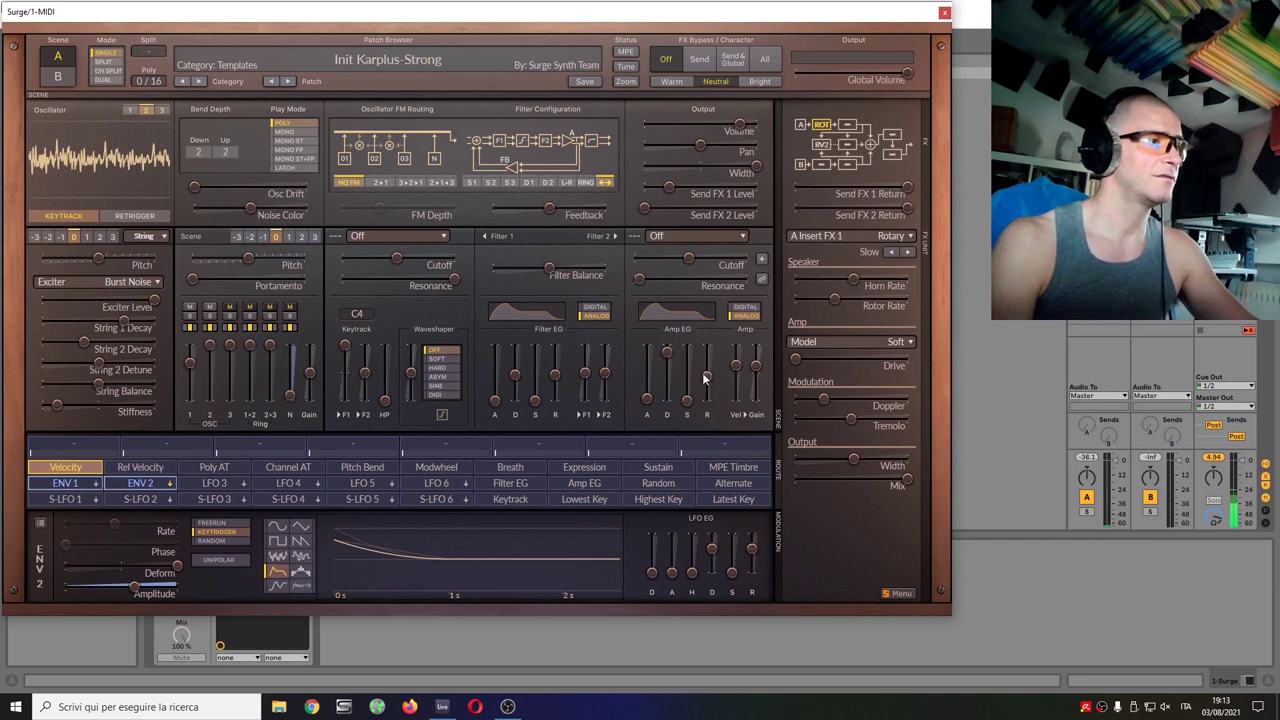
{"action": "left_click_drag", "start_coordinate": [703, 374], "coordinate": [707, 370]}
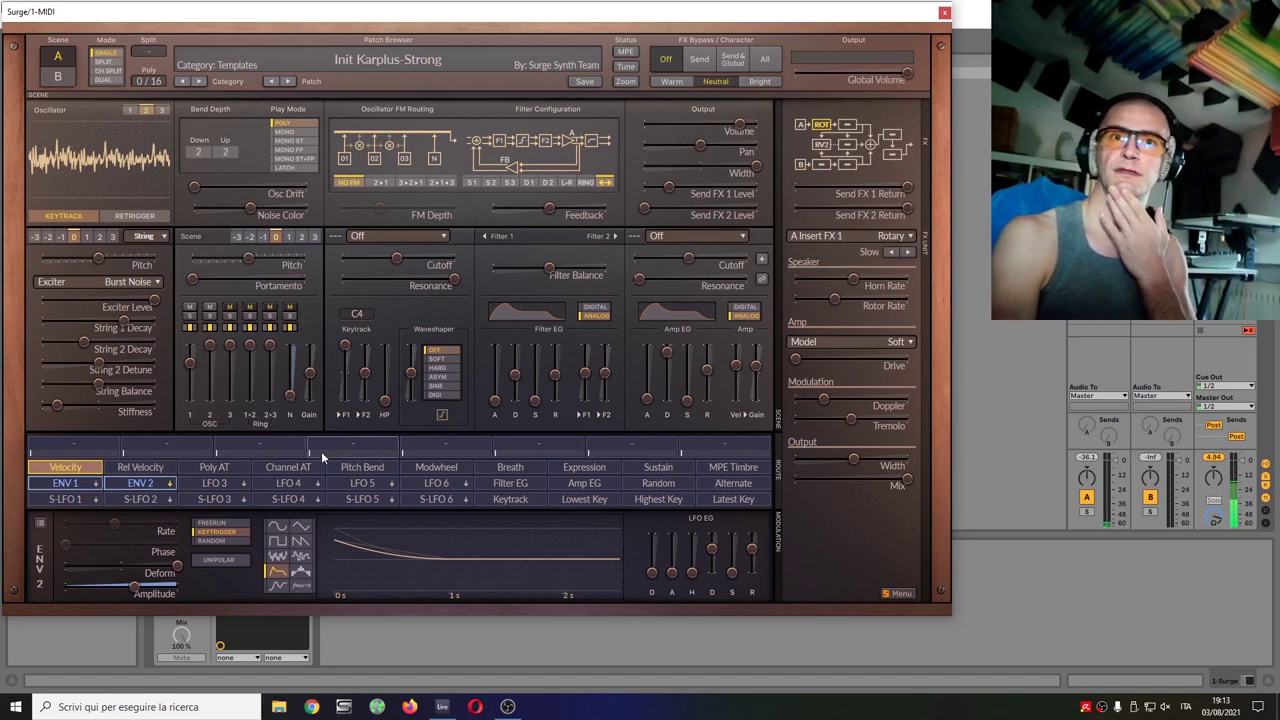
Make filter 1 a Lowpass Legacy Ladder with a 6 dB slope.
{"action": "left_click", "coordinate": [439, 236]}
{"action": "mouse_move", "coordinate": [500, 283]}
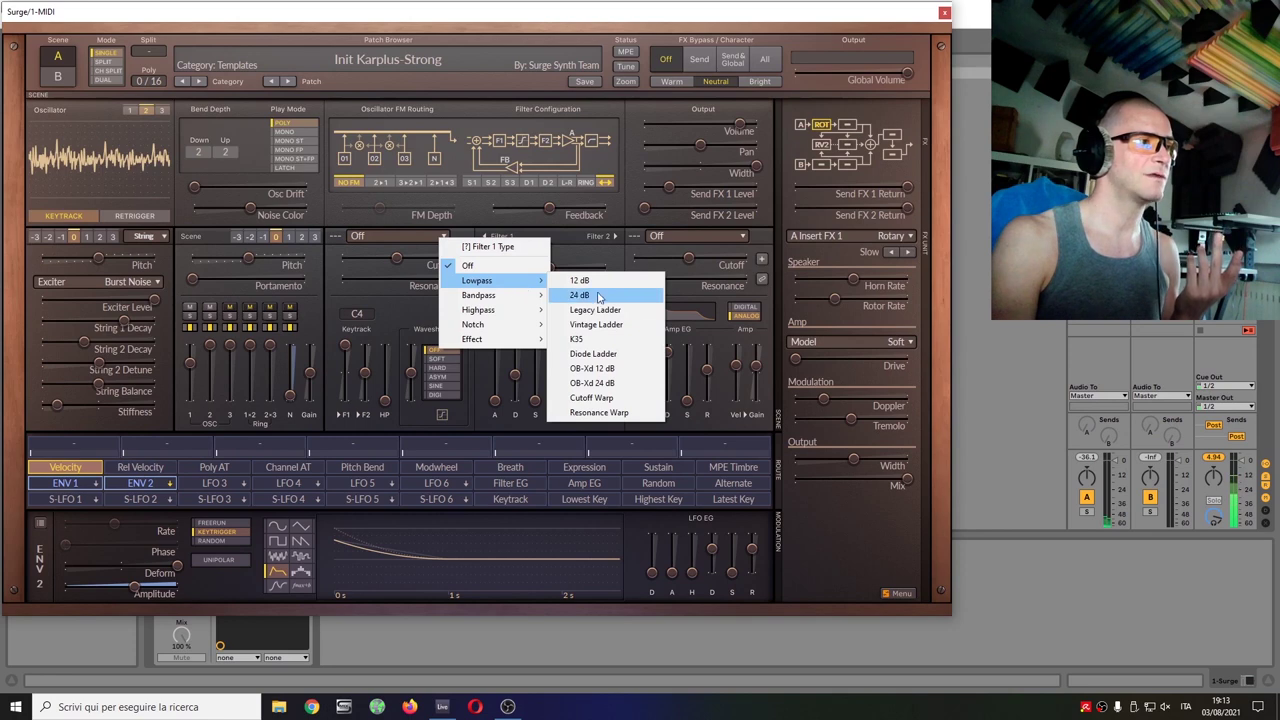
{"action": "left_click", "coordinate": [622, 311]}
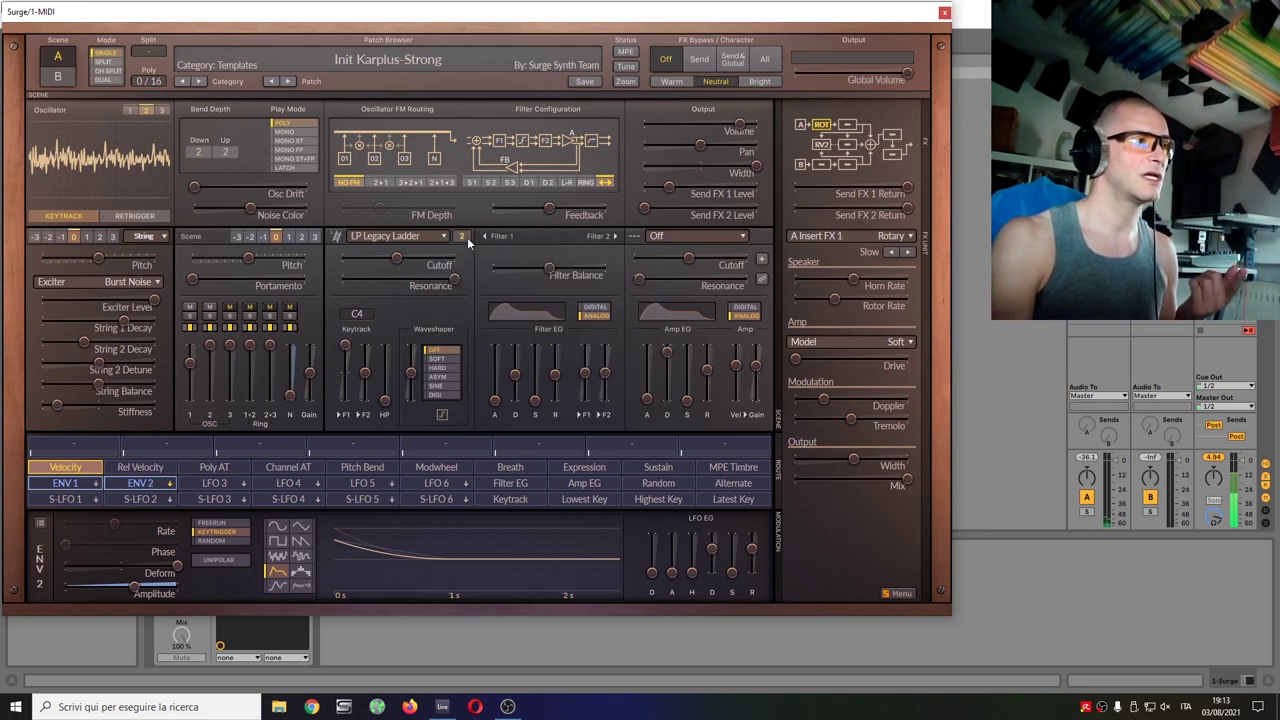
{"action": "right_click", "coordinate": [465, 238]}
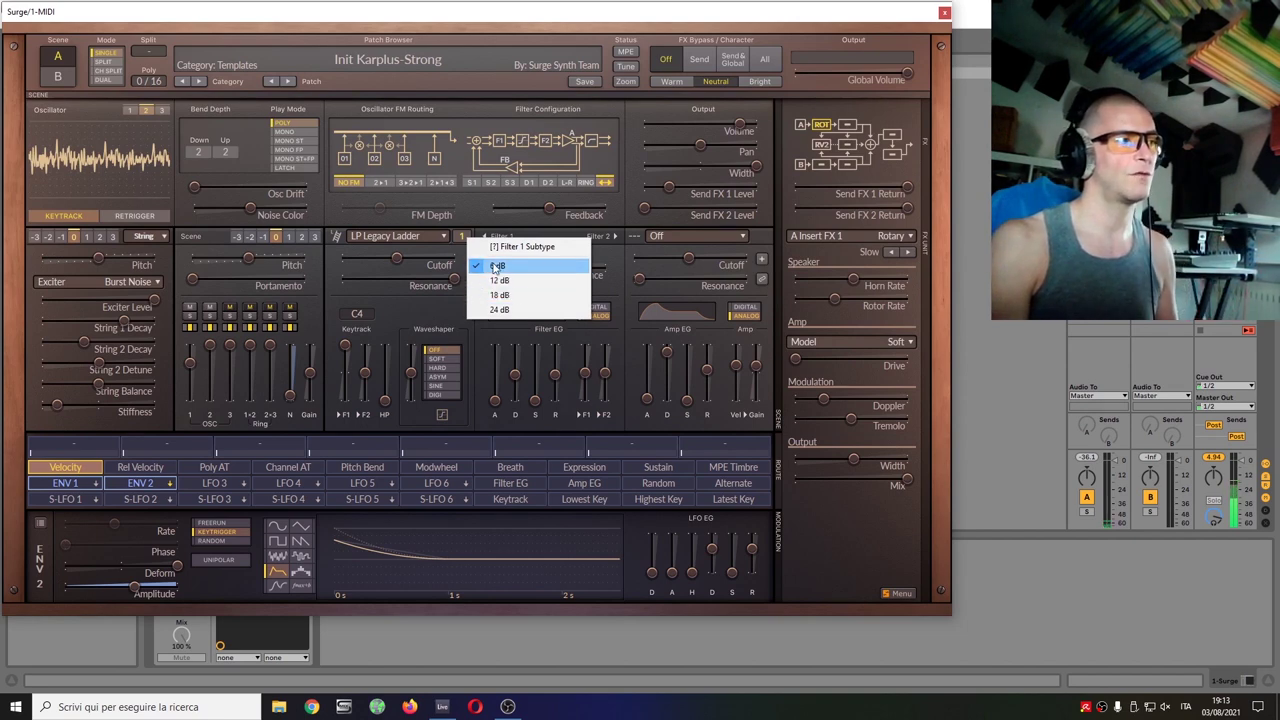
{"action": "left_click", "coordinate": [495, 267]}
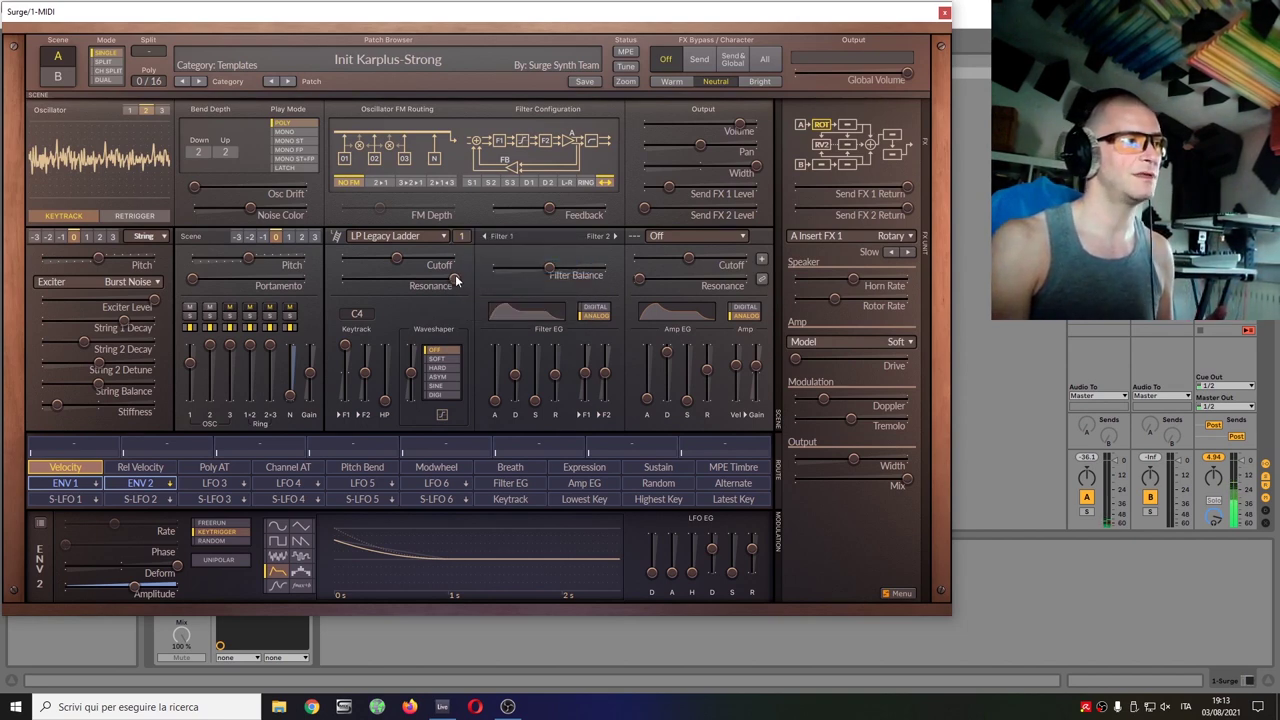
Lower filter 1 resonance to about 58%, reduce keytracking, and raise cutoff to around 931 Hz.
{"action": "left_click_drag", "start_coordinate": [455, 281], "coordinate": [396, 280]}
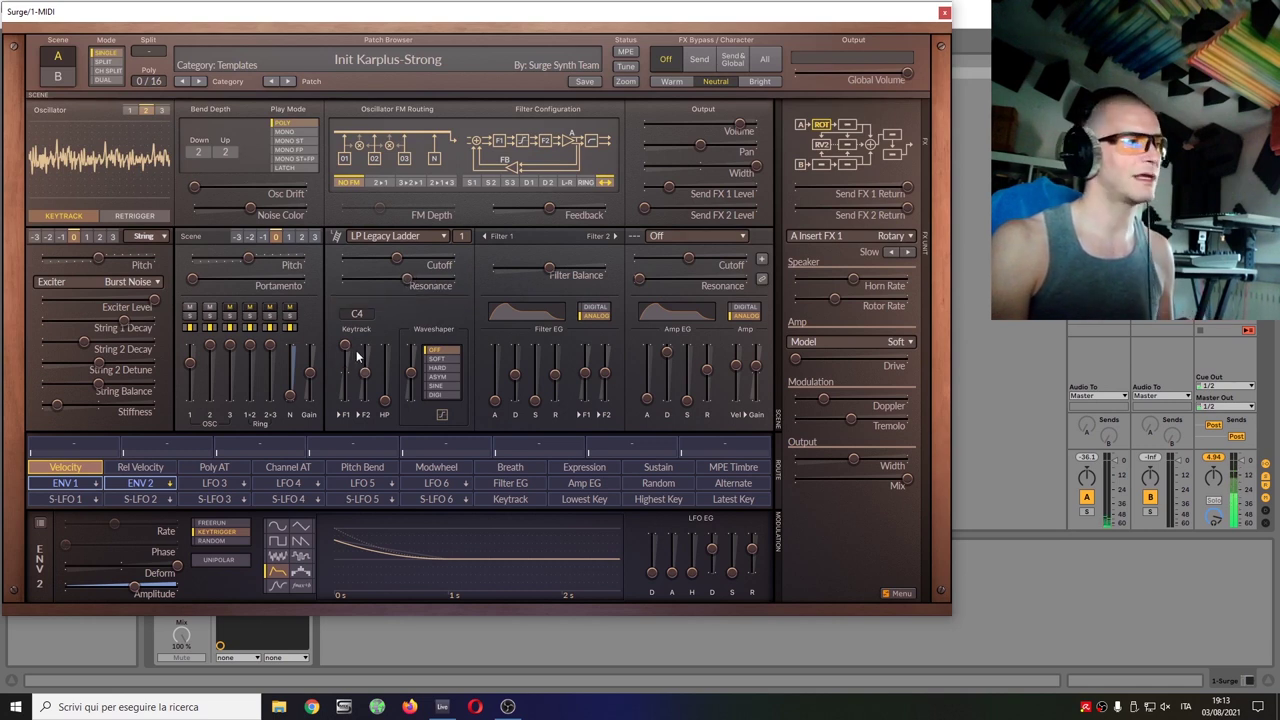
{"action": "left_click_drag", "start_coordinate": [345, 349], "coordinate": [345, 362]}
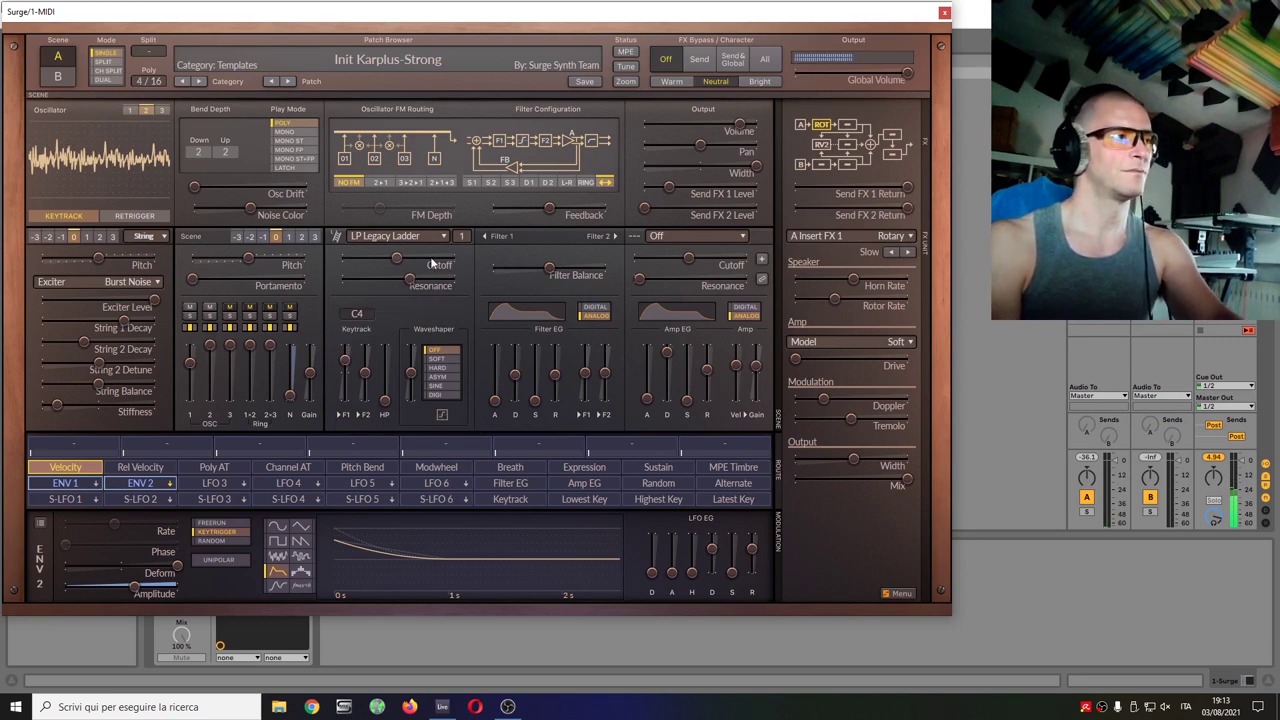
{"action": "left_click_drag", "start_coordinate": [395, 255], "coordinate": [413, 262]}
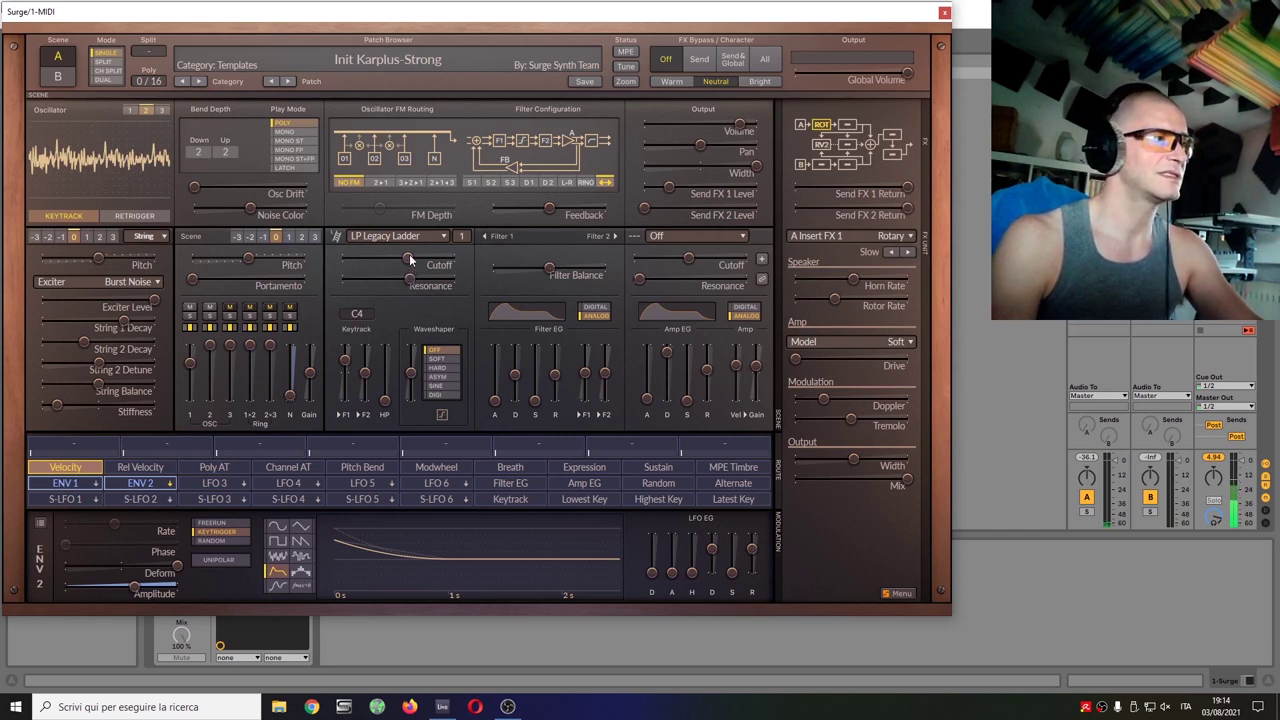
Route envelope 2 to the filter 1 cutoff with a large positive modulation depth.
{"action": "left_click", "coordinate": [130, 484]}
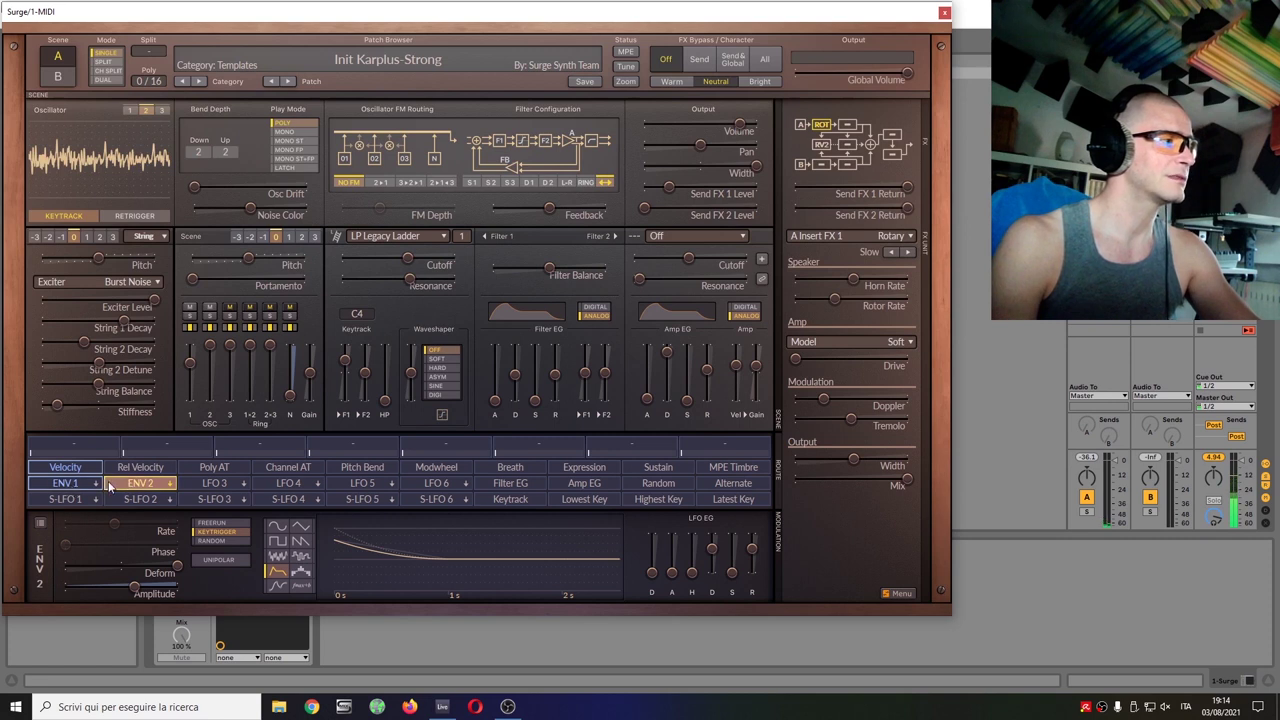
{"action": "left_click", "coordinate": [125, 484]}
{"action": "left_click_drag", "start_coordinate": [407, 258], "coordinate": [449, 260]}
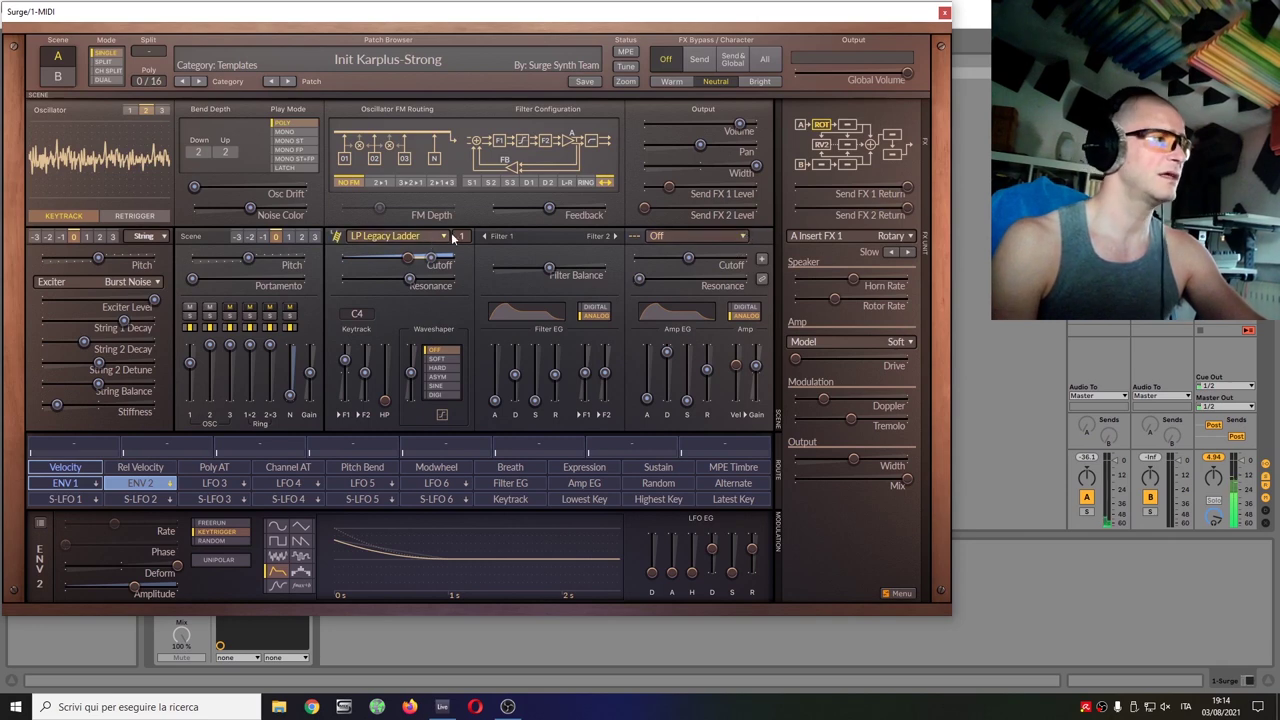
Switch the ladder filter to a 12 dB slope and add envelope 2 modulation to its resonance.
{"action": "left_click", "coordinate": [457, 236]}
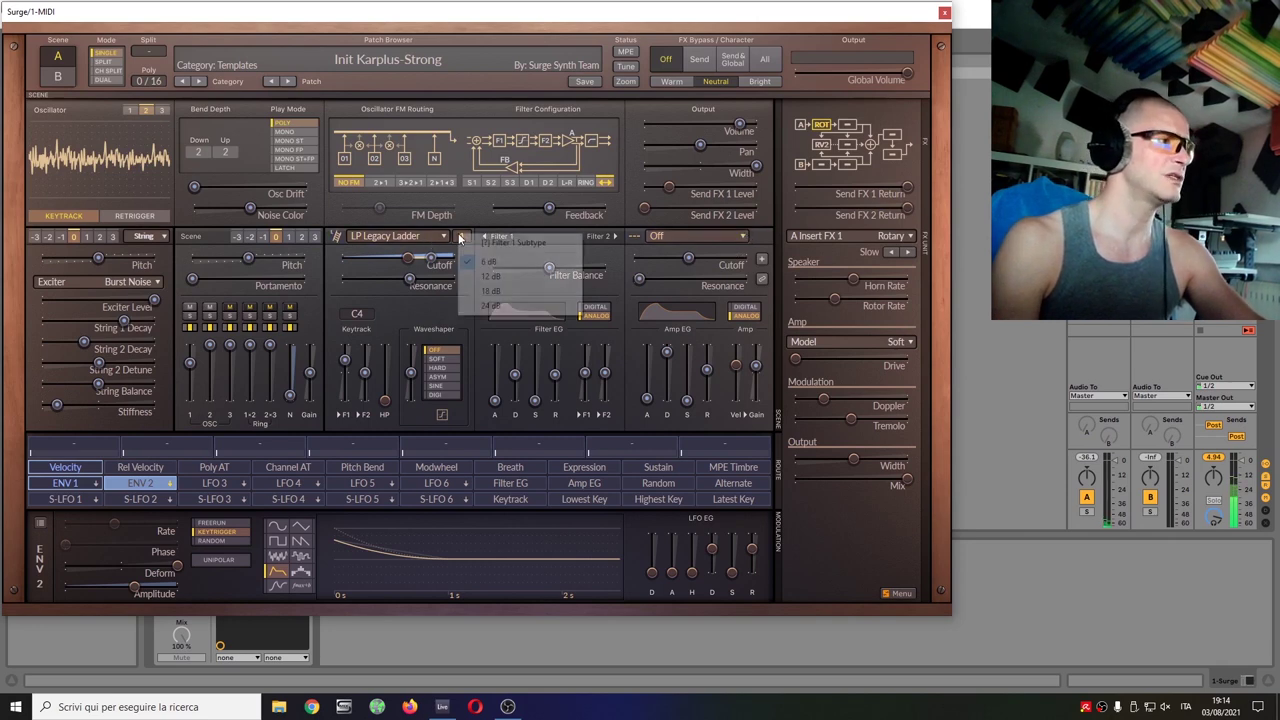
{"action": "left_click", "coordinate": [514, 279]}
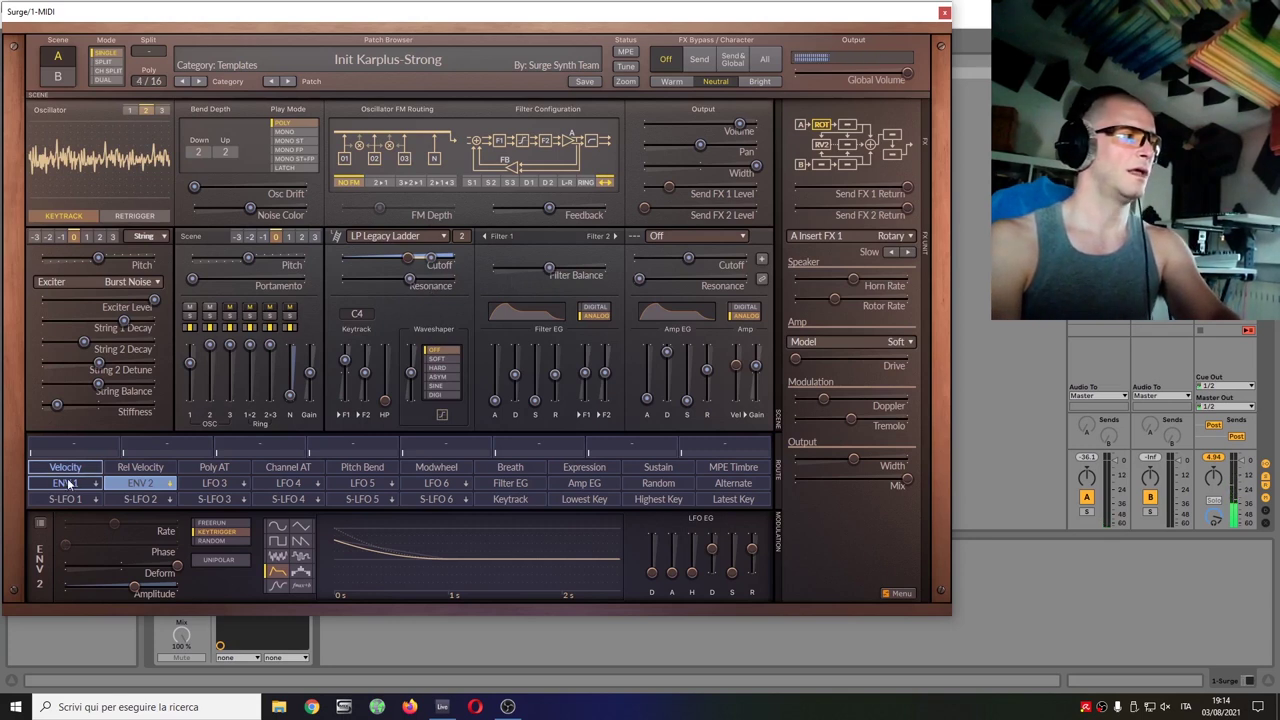
{"action": "left_click", "coordinate": [140, 483]}
{"action": "left_click_drag", "start_coordinate": [410, 286], "coordinate": [393, 287]}
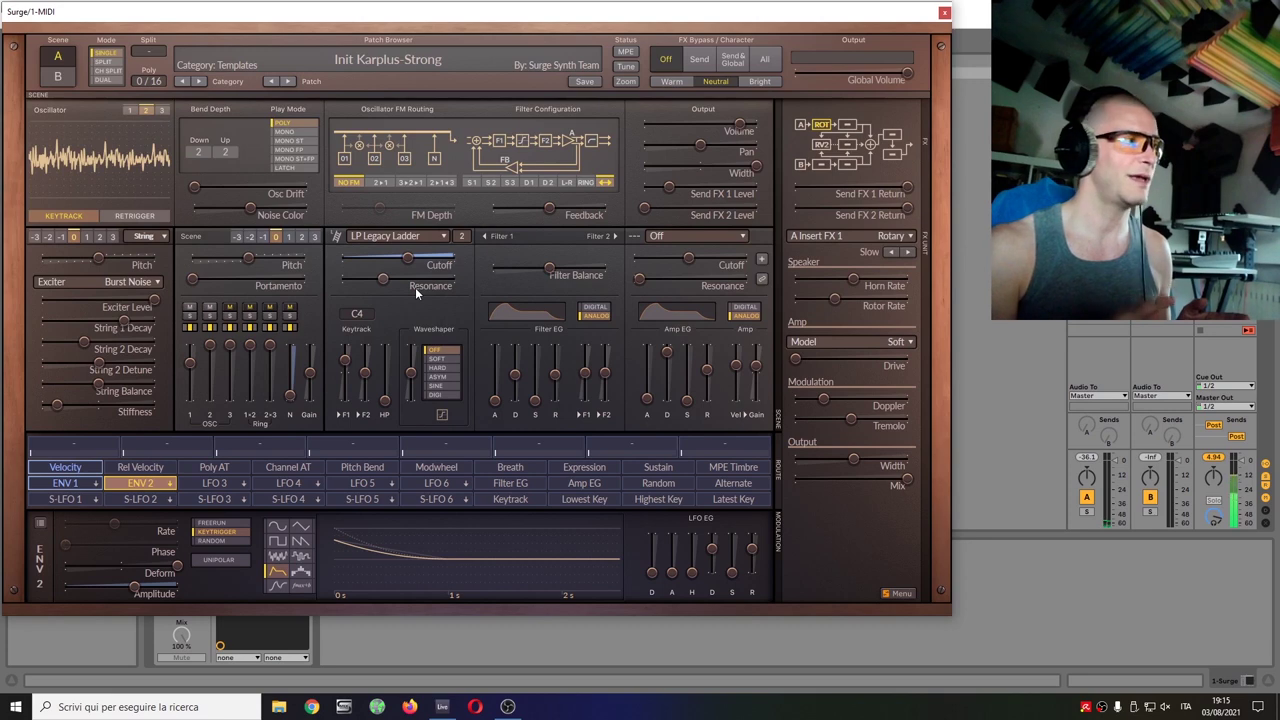
On FM2 oscillator 1, raise M2 Ratio, modulate M2 Amount from envelope 1, and set M1/2 Offset to 0.14 Hz.
{"action": "left_click", "coordinate": [128, 110]}
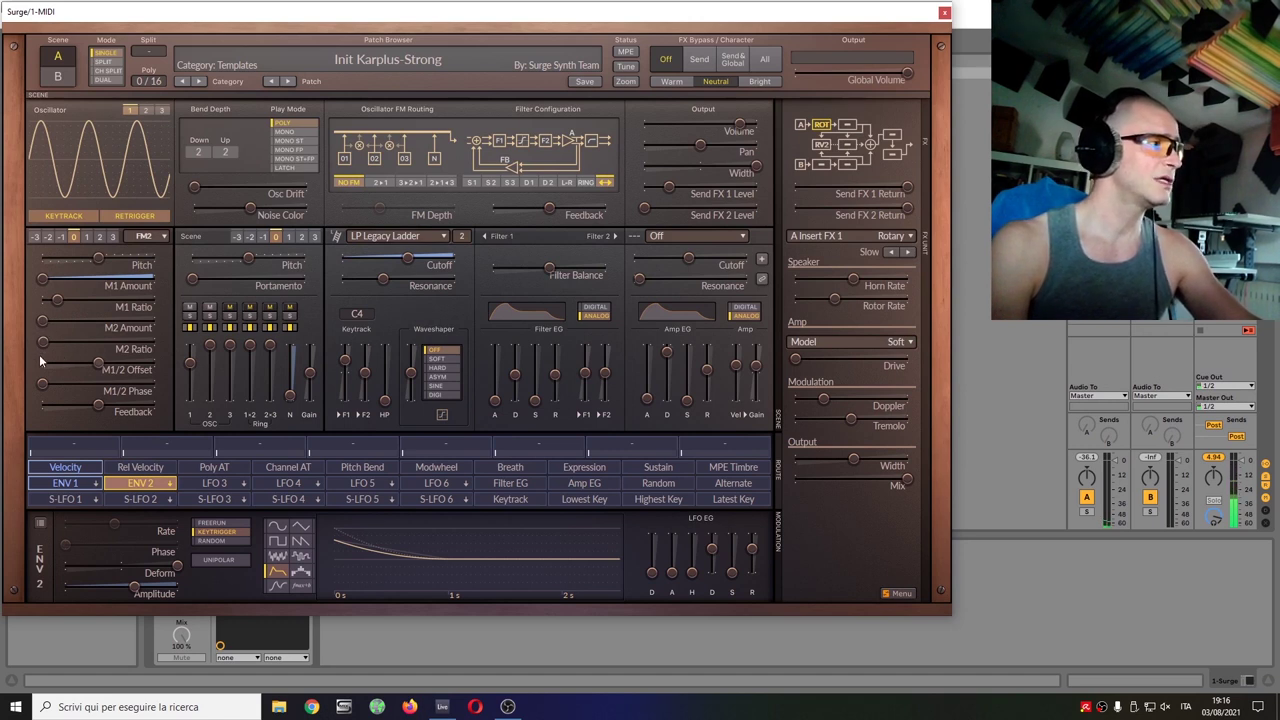
{"action": "left_click_drag", "start_coordinate": [42, 343], "coordinate": [74, 342]}
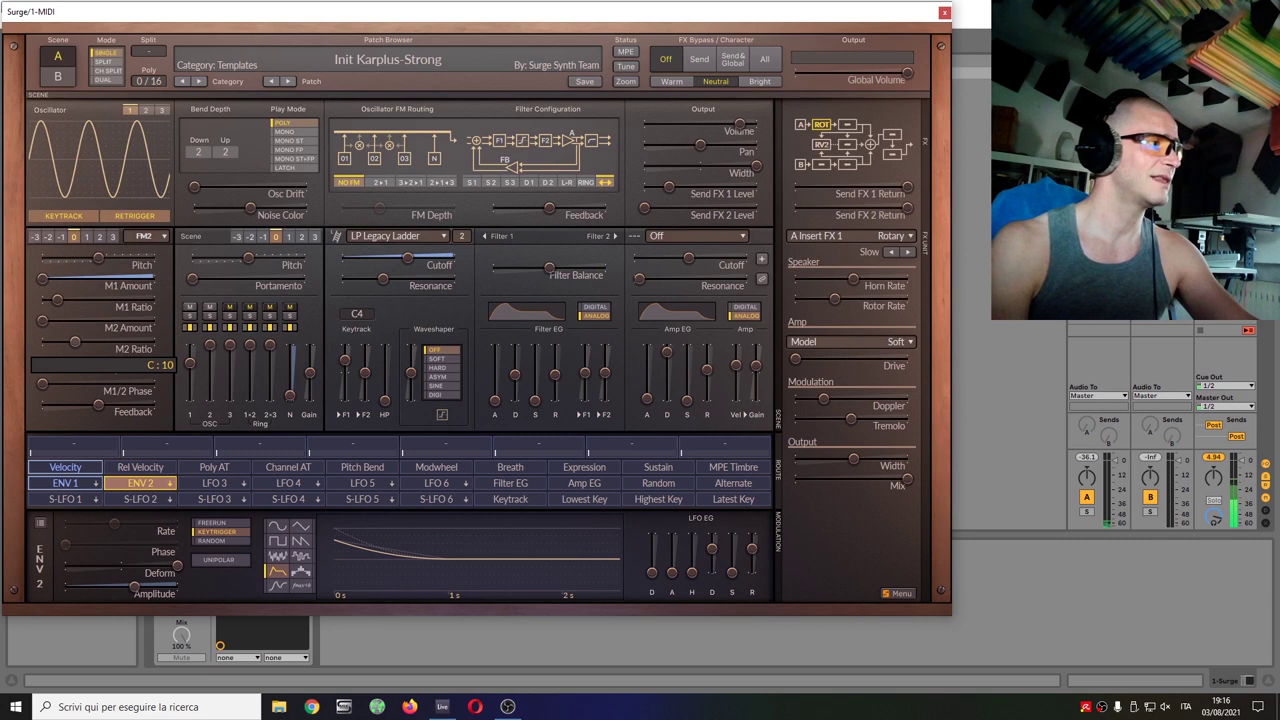
{"action": "left_click", "coordinate": [70, 484]}
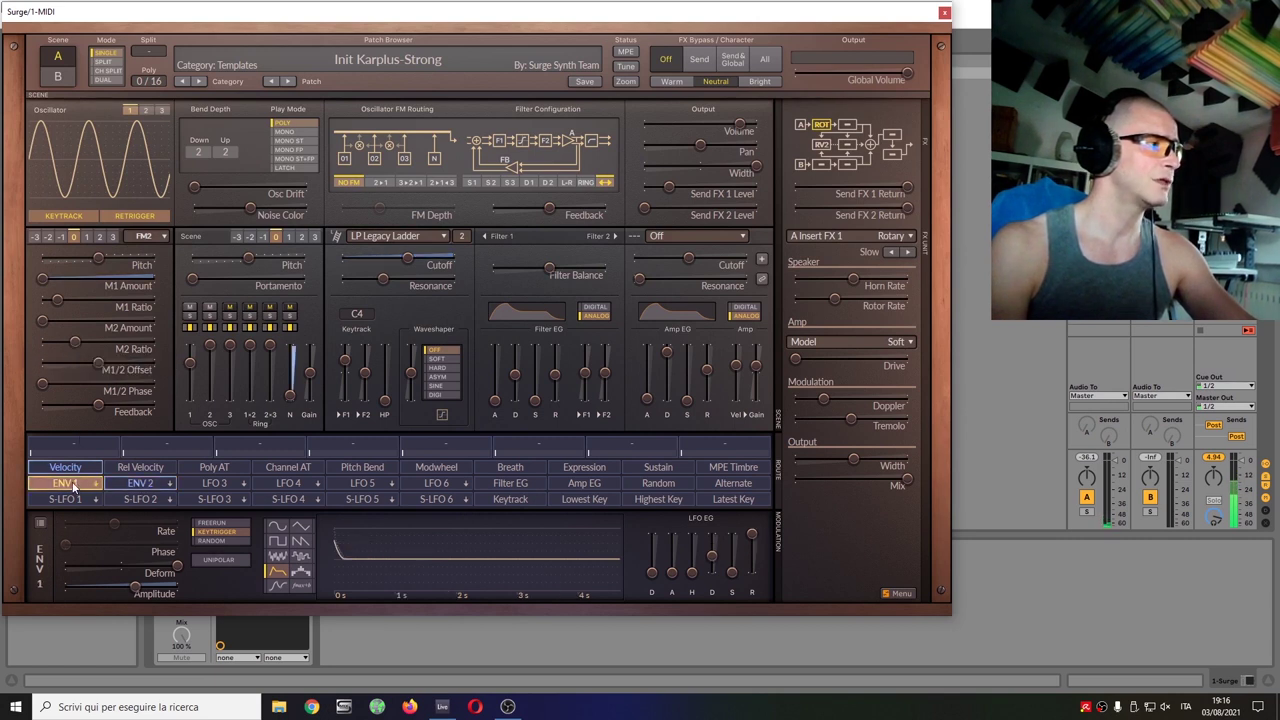
{"action": "left_click", "coordinate": [72, 485]}
{"action": "left_click_drag", "start_coordinate": [42, 321], "coordinate": [90, 321]}
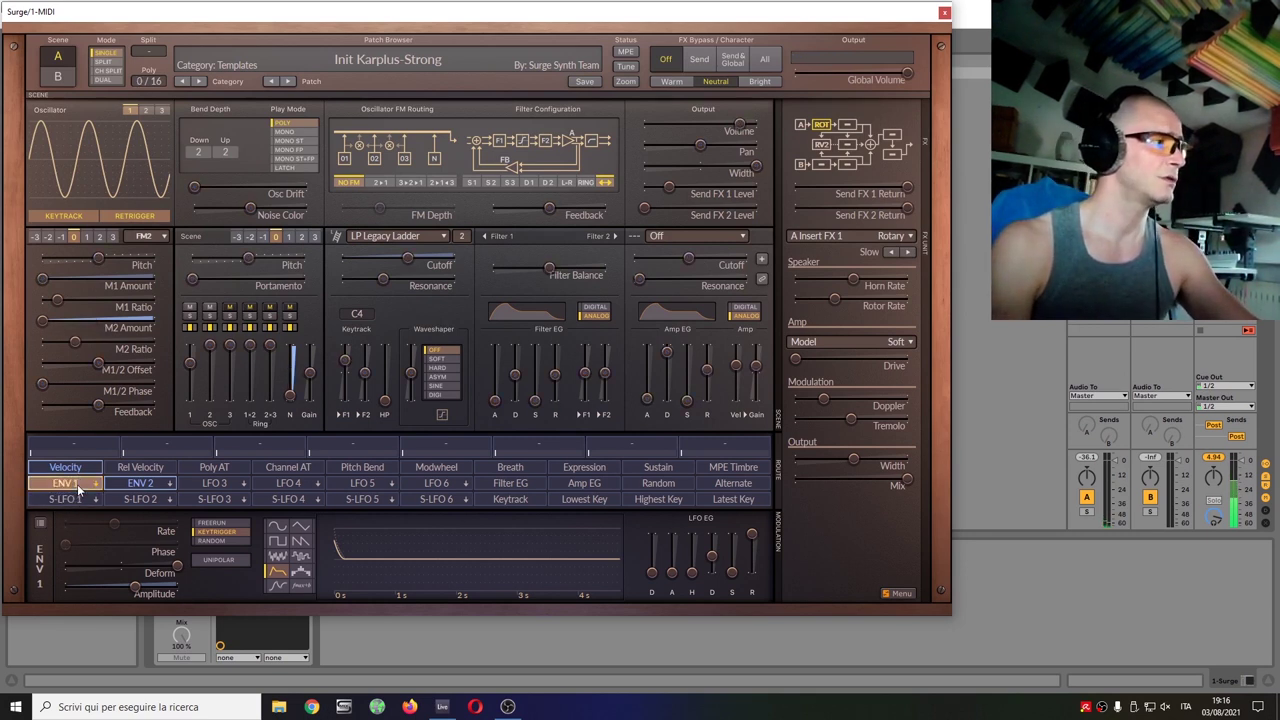
{"action": "left_click", "coordinate": [97, 359]}
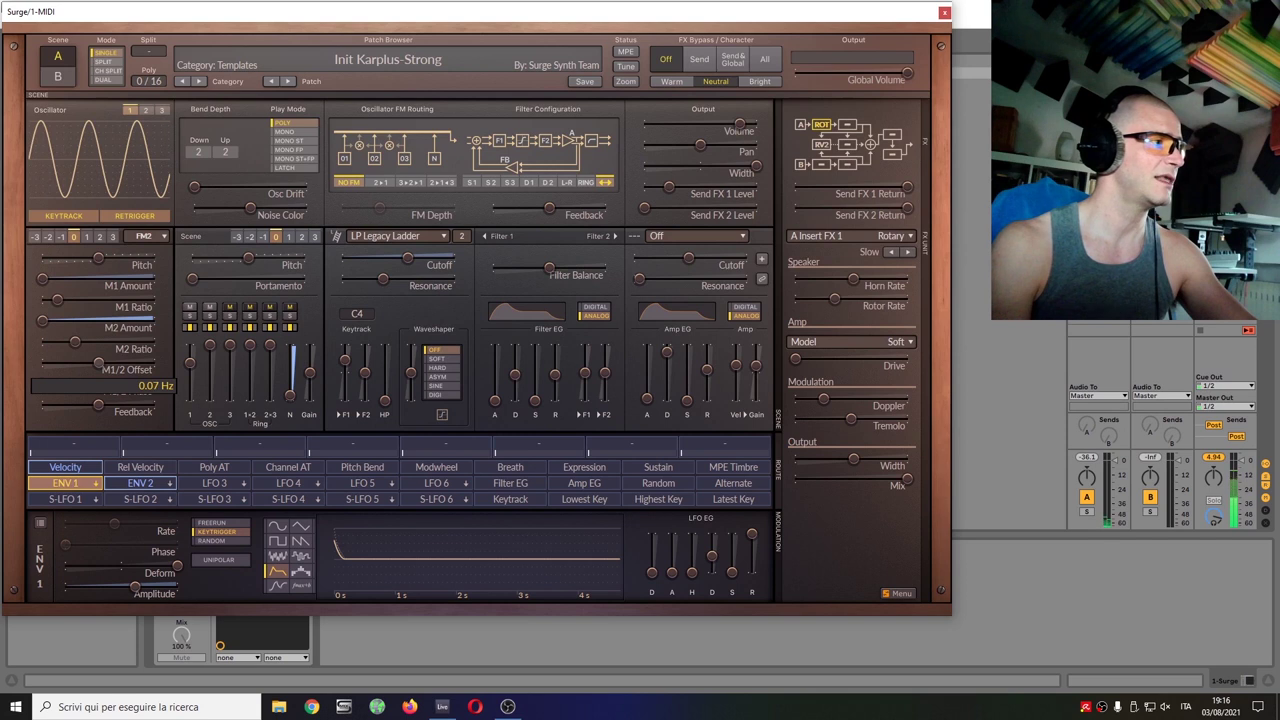
{"action": "left_click_drag", "start_coordinate": [97, 359], "coordinate": [100, 372]}
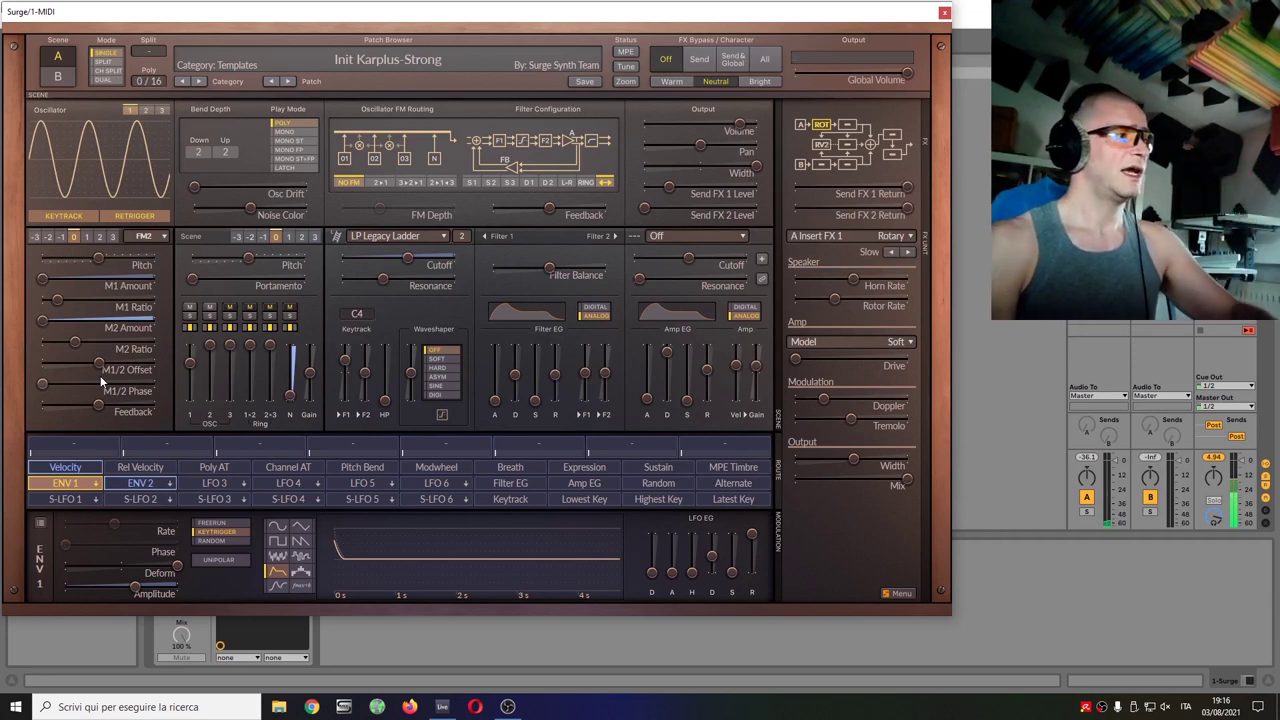
Set oscillator 1 feedback to 28.57% and add +81.43 velocity modulation to it.
{"action": "left_click", "coordinate": [100, 403]}
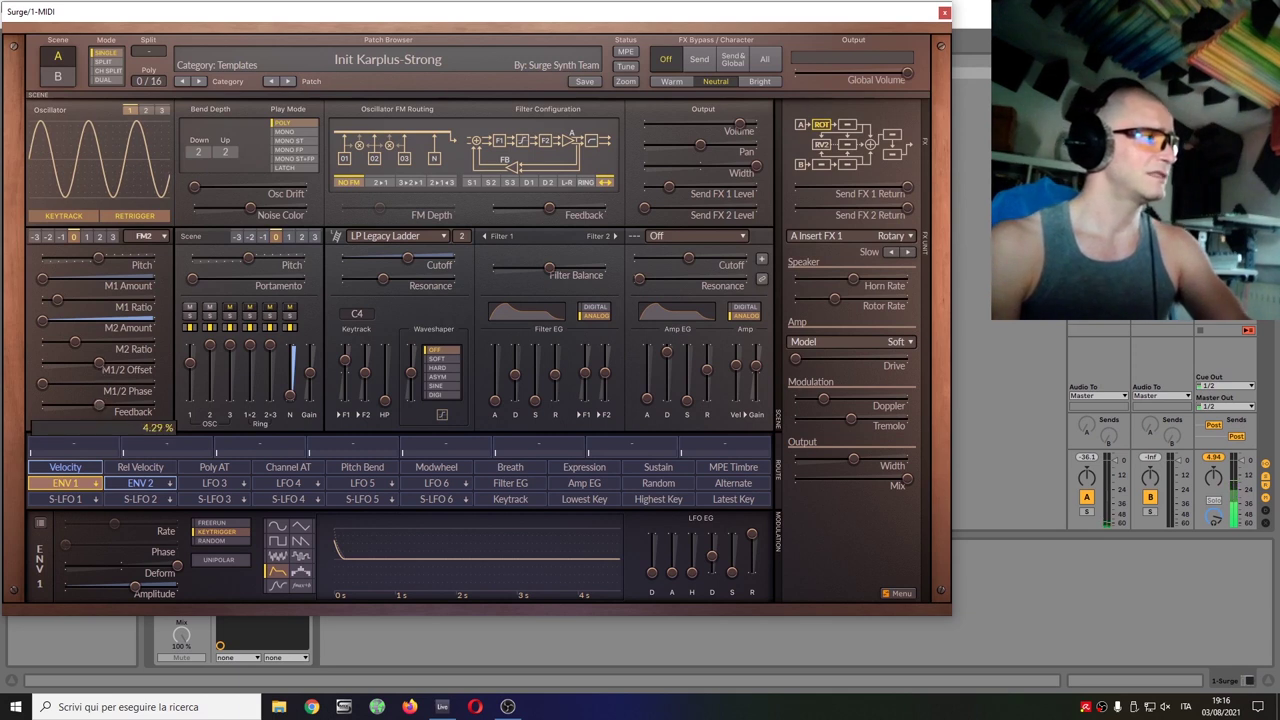
{"action": "left_click_drag", "start_coordinate": [98, 404], "coordinate": [100, 413]}
{"action": "left_click", "coordinate": [57, 467]}
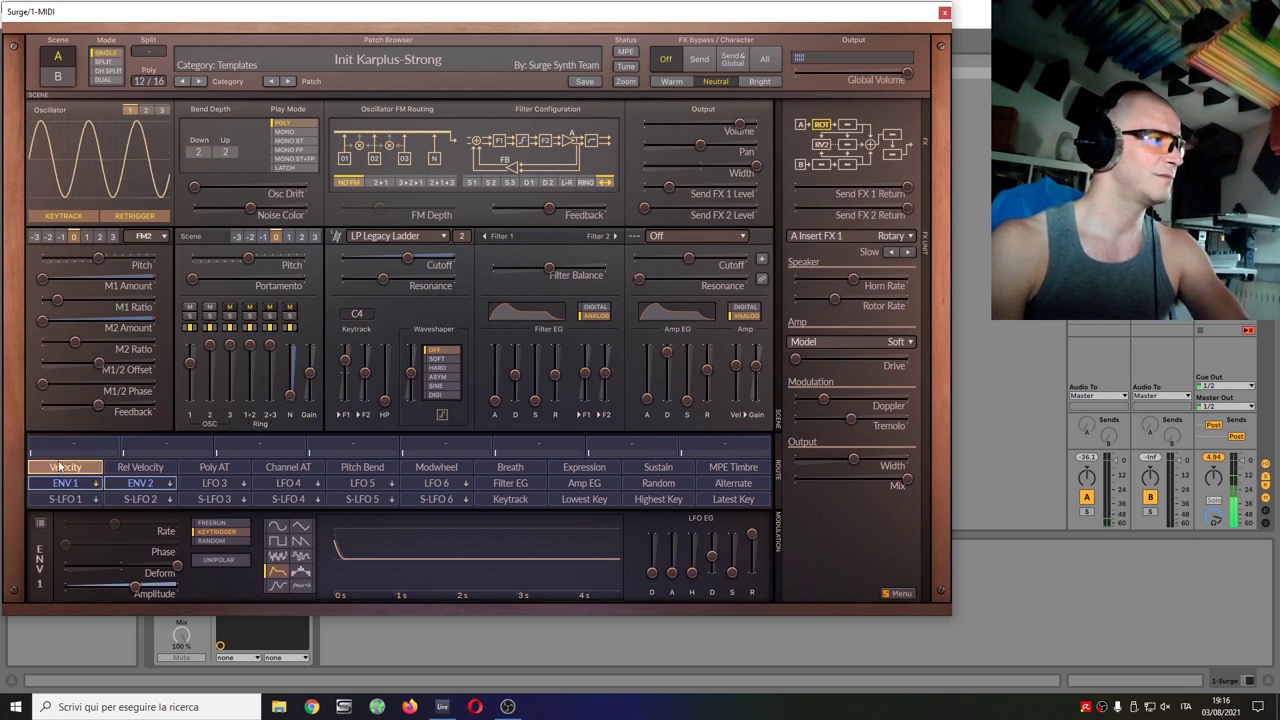
{"action": "left_click", "coordinate": [78, 467]}
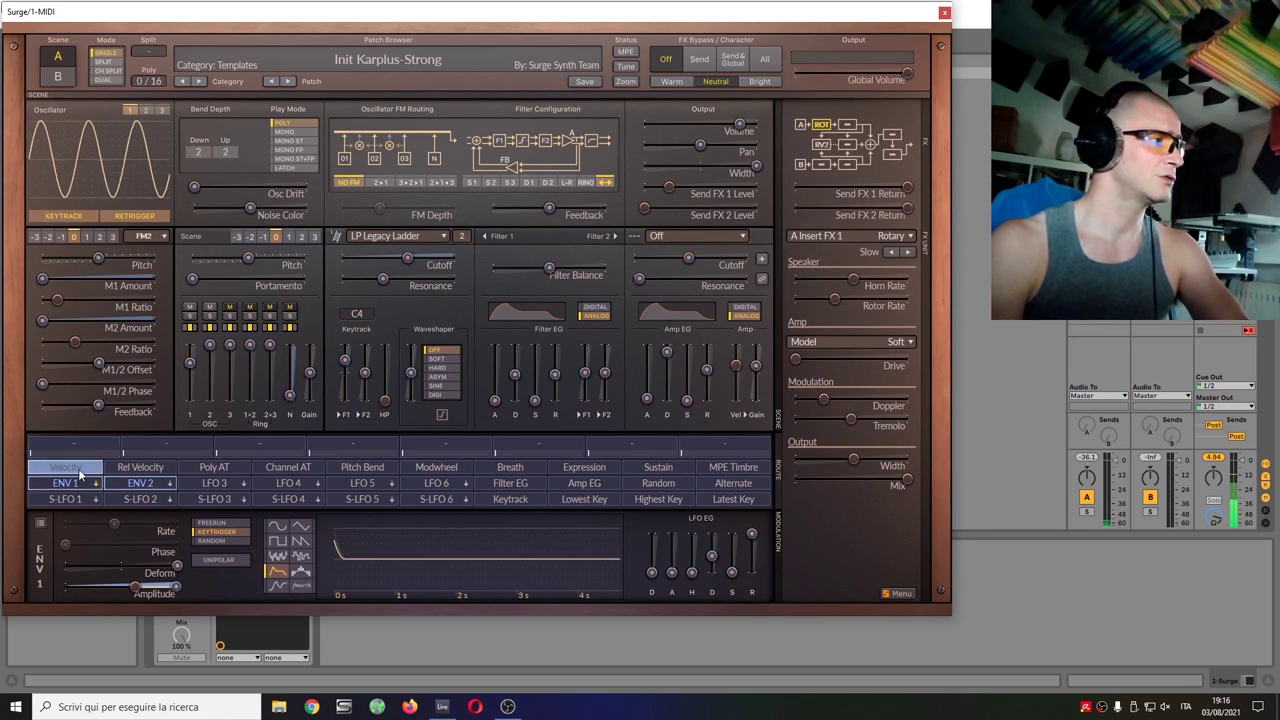
{"action": "left_click_drag", "start_coordinate": [98, 405], "coordinate": [114, 416]}
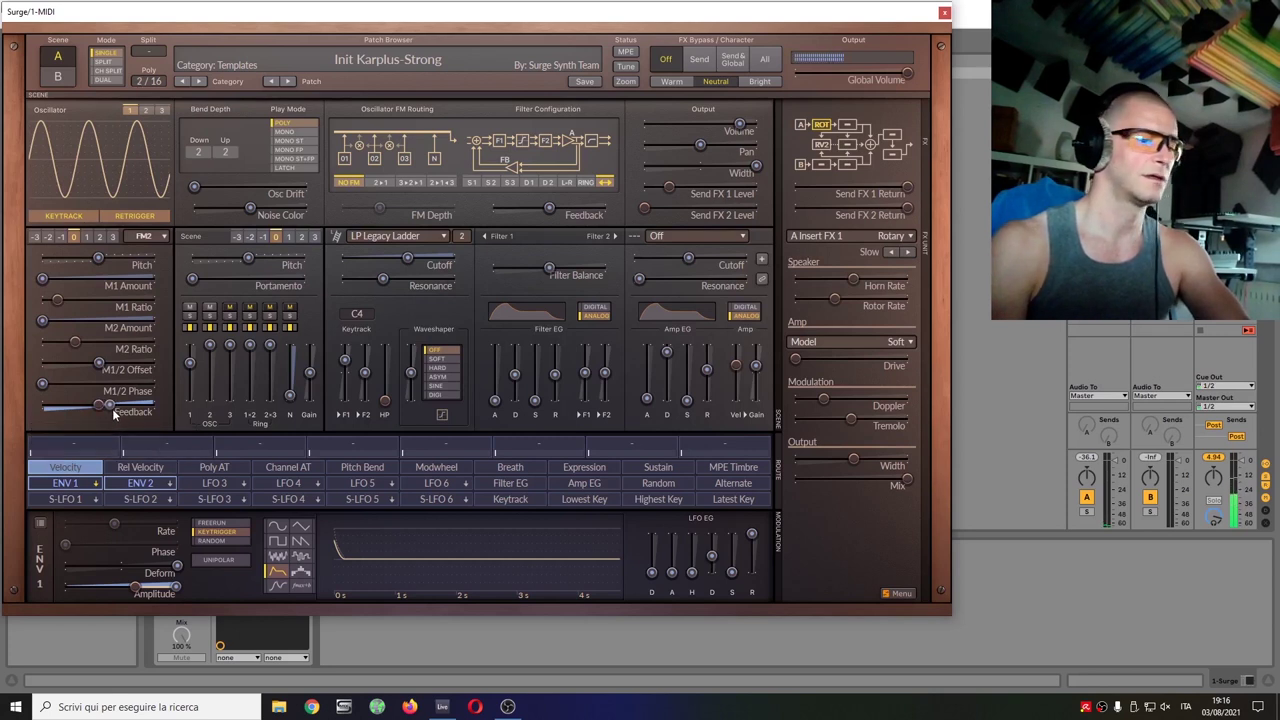